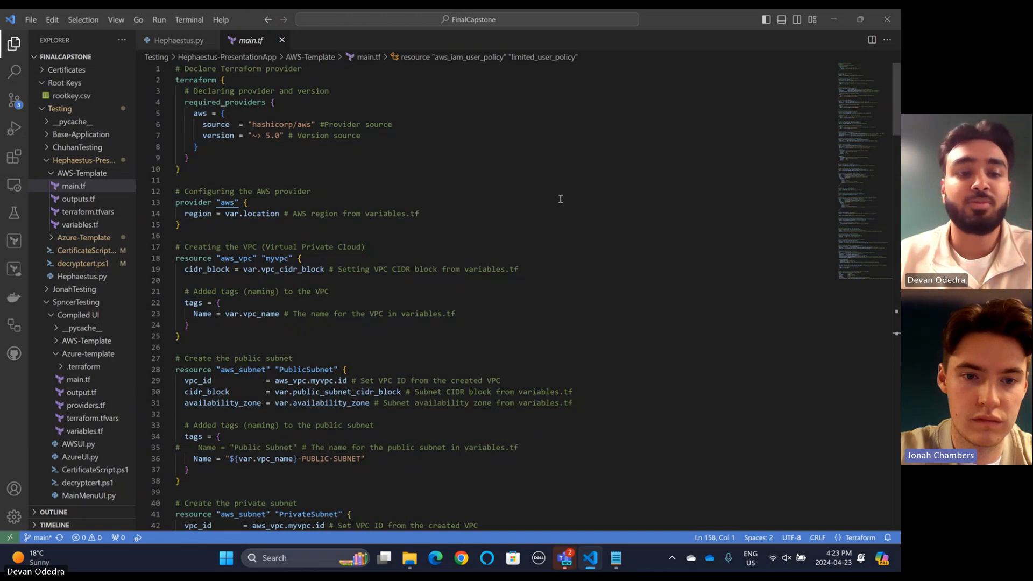
# Review the main.tf Terraform template from top to bottom and back, then move to Hephaestus.py
pyautogui.scroll(-1, 560, 198)
pyautogui.scroll(-7, 565, 202)
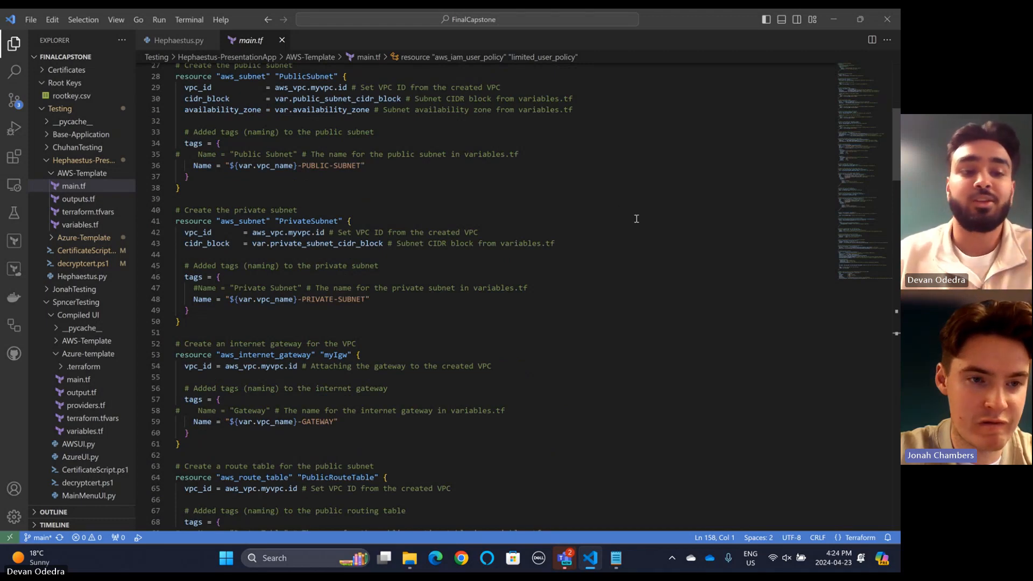
pyautogui.scroll(-8, 622, 209)
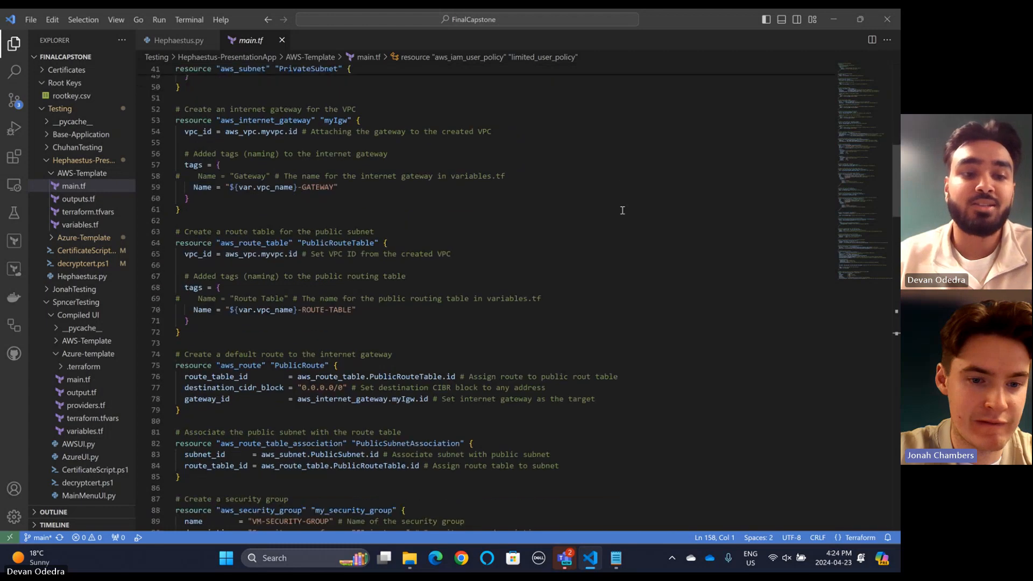
pyautogui.scroll(-11, 597, 215)
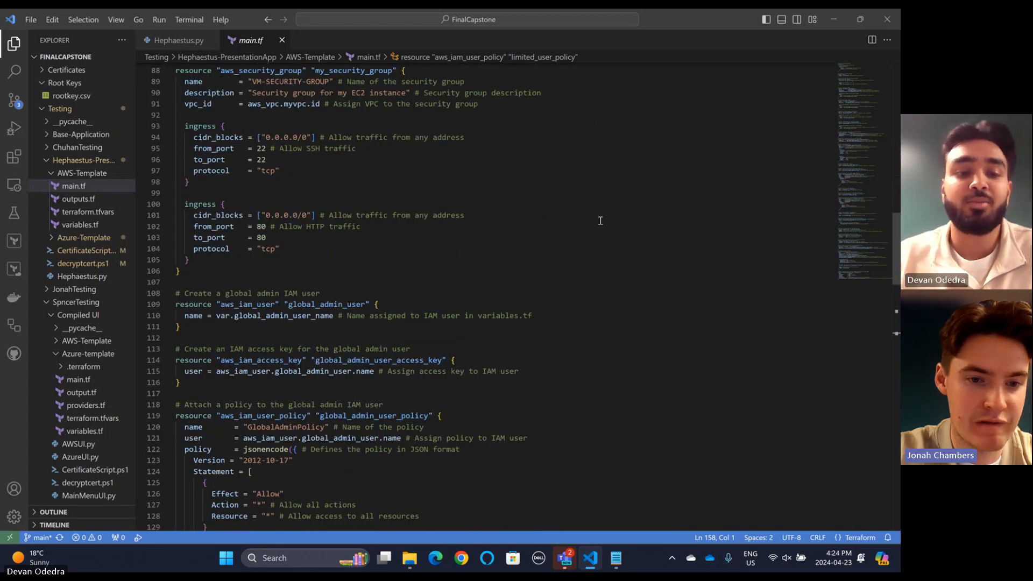
pyautogui.scroll(-9, 600, 220)
pyautogui.scroll(4, 601, 219)
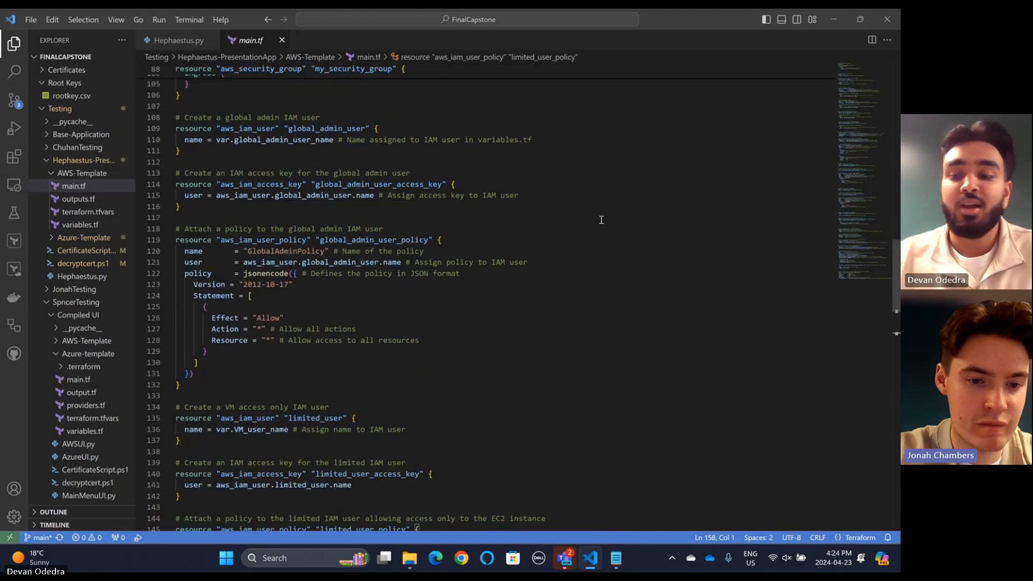
pyautogui.scroll(20, 601, 220)
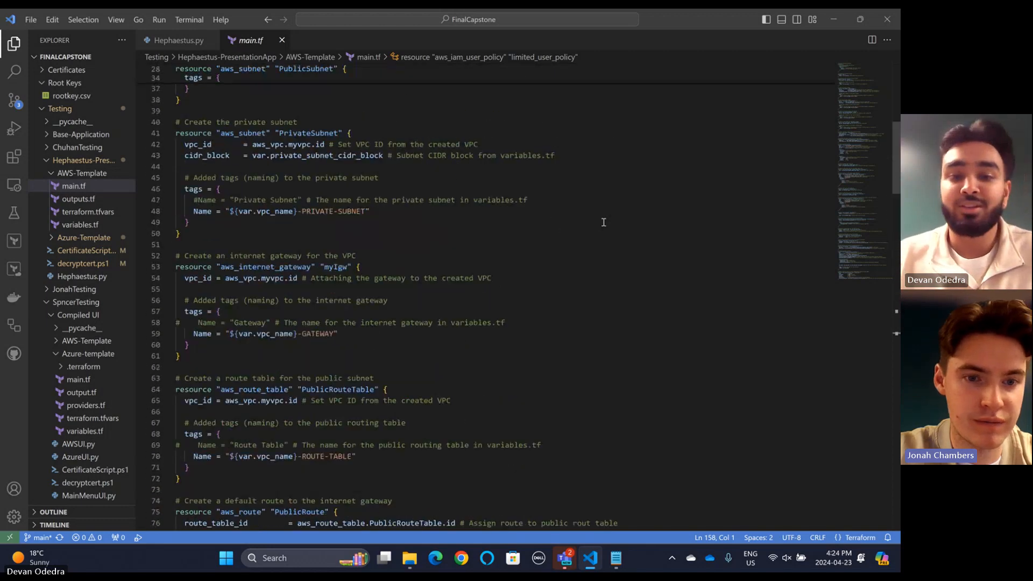
pyautogui.scroll(12, 604, 222)
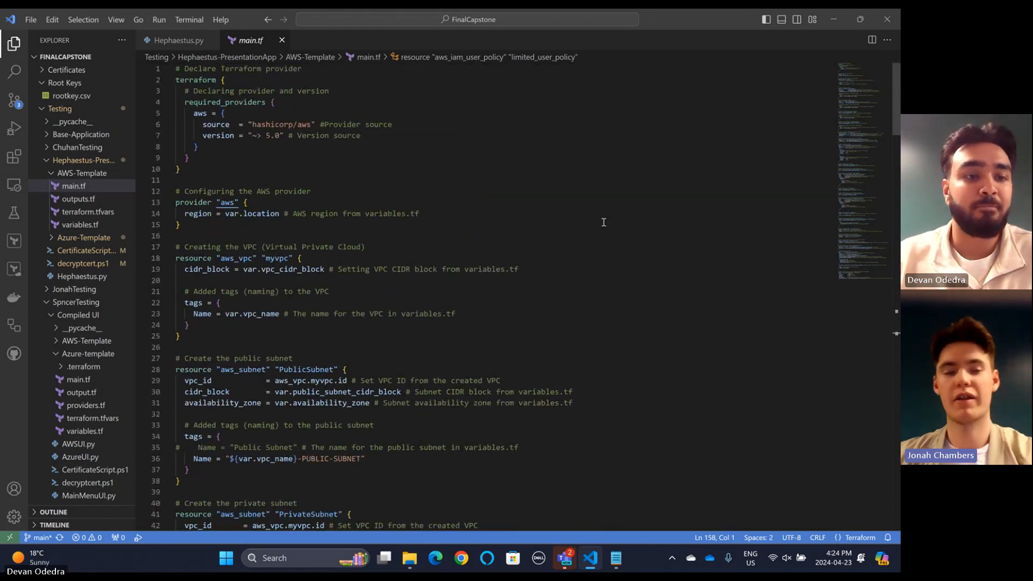
pyautogui.click(160, 20)
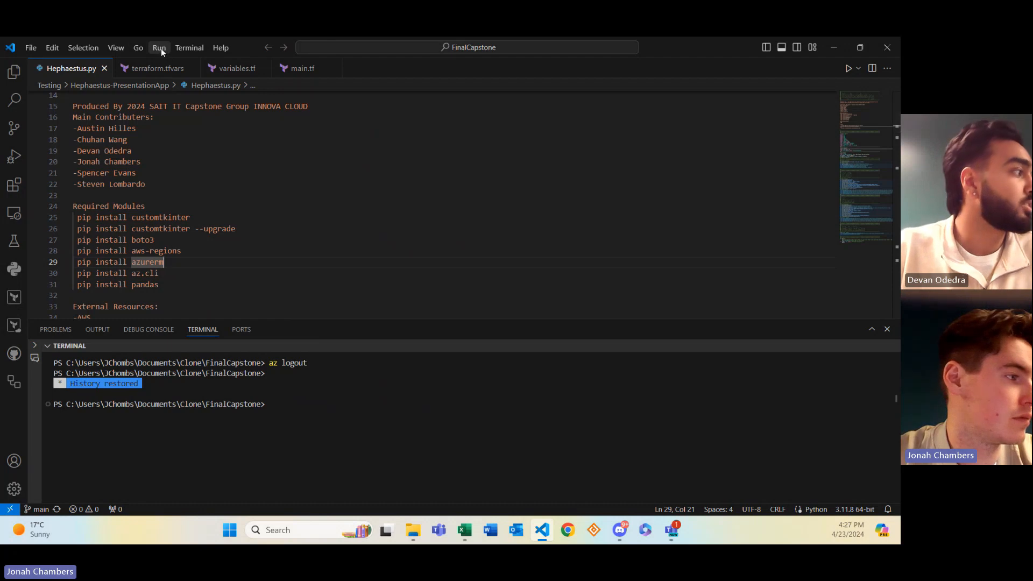
# Run Hephaestus without debugging and keep AWS as the cloud provider in TF Deploy
pyautogui.click(160, 48)
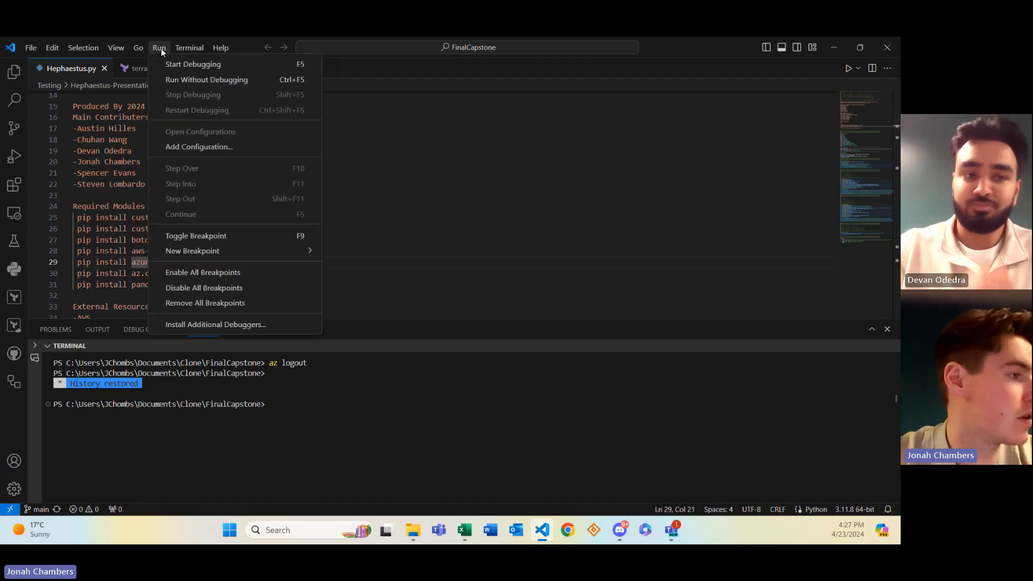
pyautogui.click(172, 81)
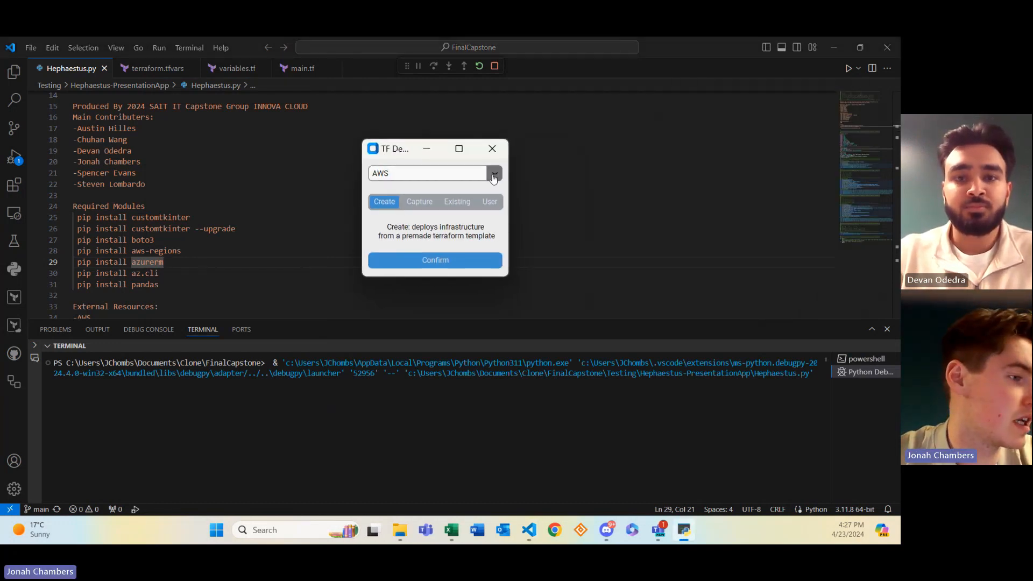
pyautogui.click(498, 178)
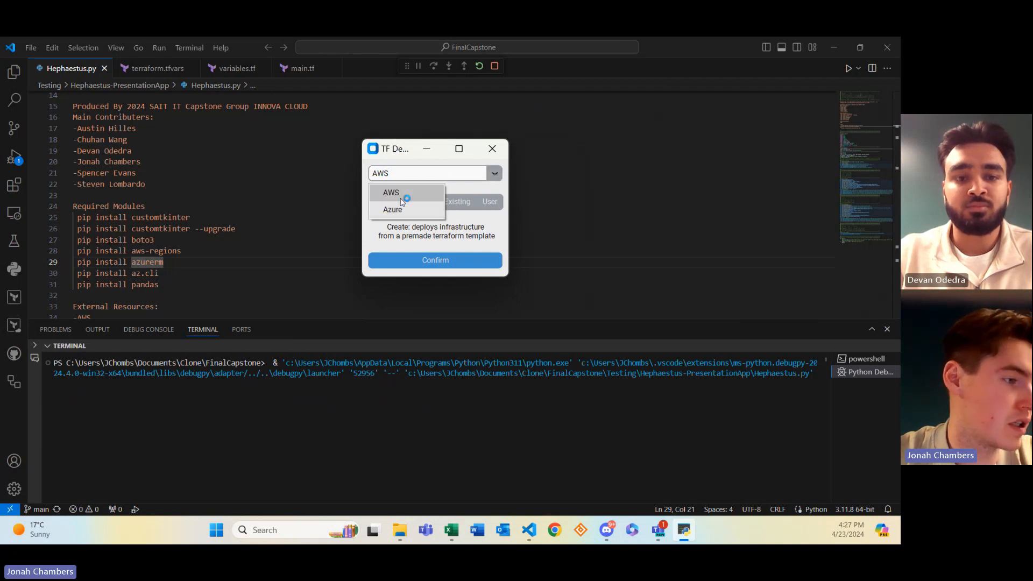
pyautogui.click(405, 195)
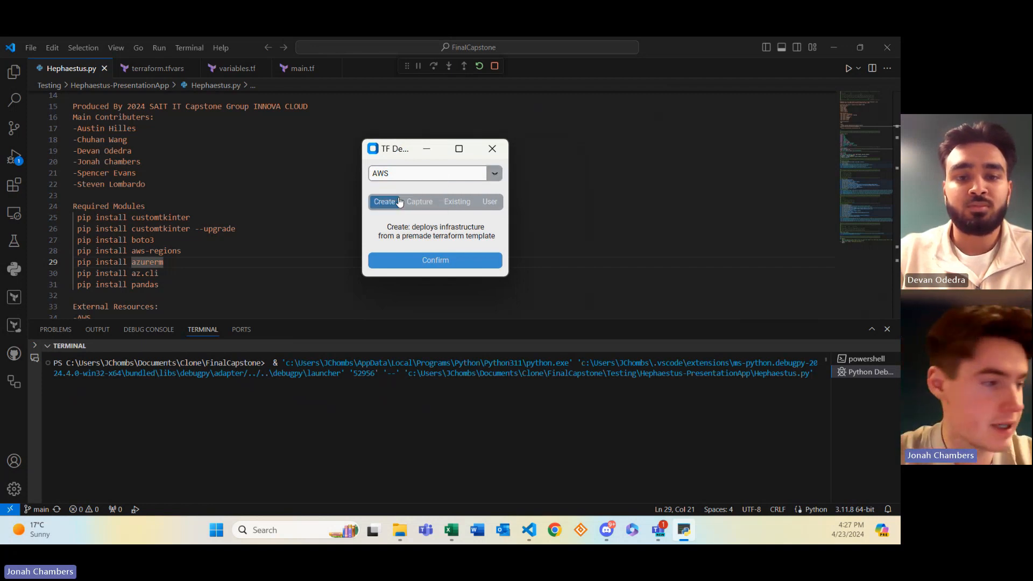
# Confirm Create, then log in to AWS with the pasted access and secret keys in ca-central-1
pyautogui.click(435, 261)
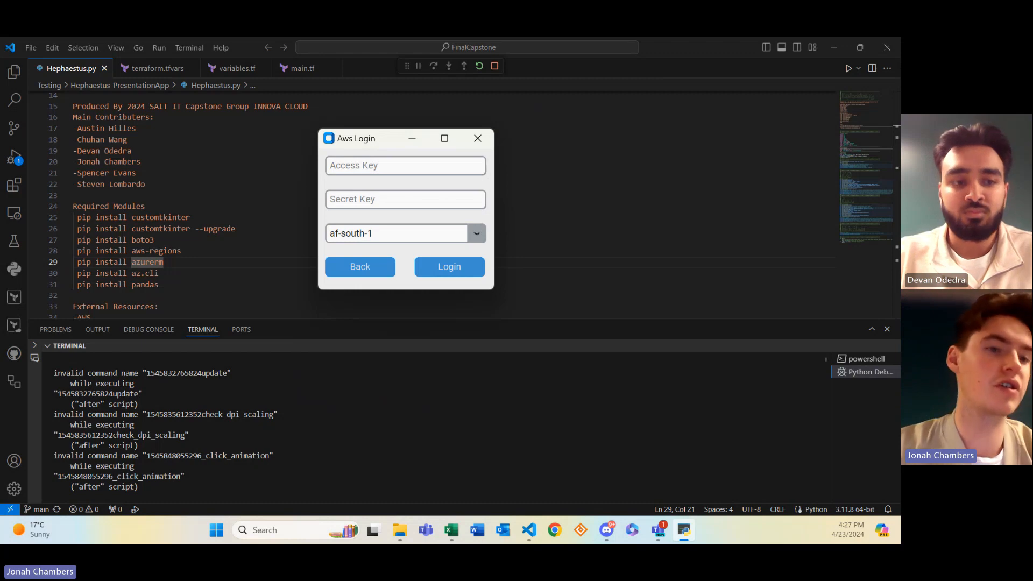
pyautogui.hotkey('alt', 'Tab')
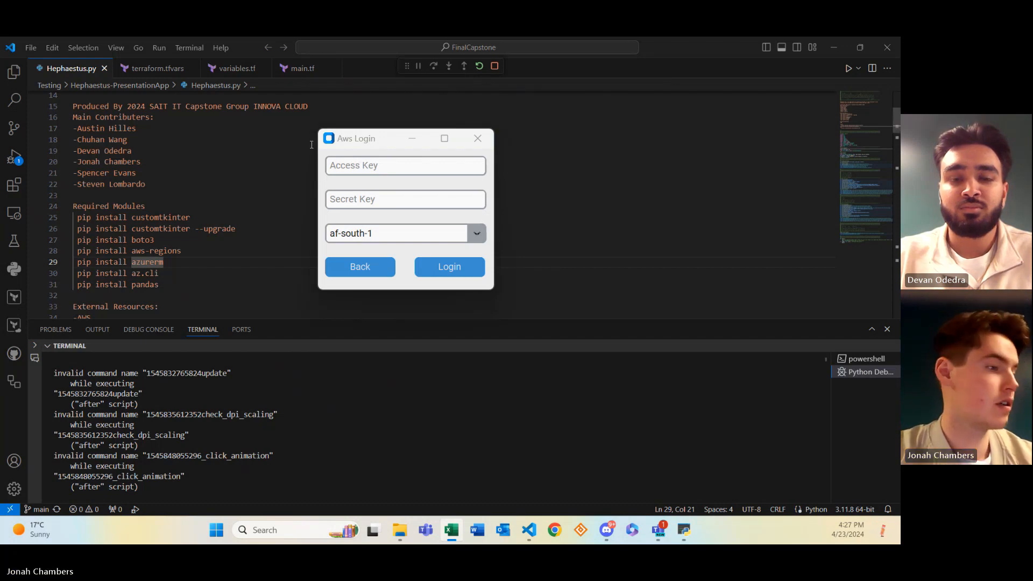
pyautogui.click(343, 164)
pyautogui.hotkey('ctrl', 'v')
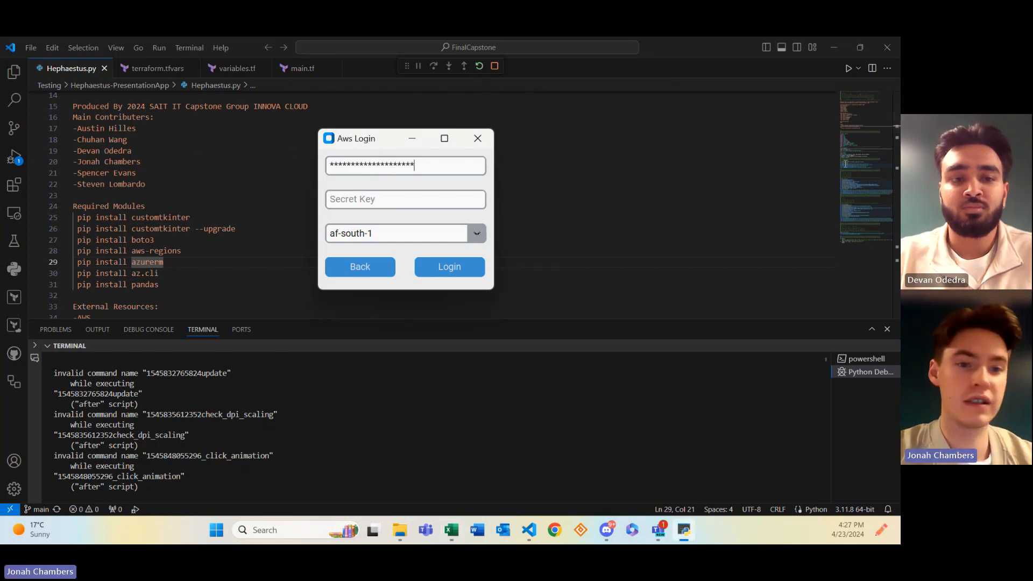
pyautogui.hotkey('alt', 'Tab')
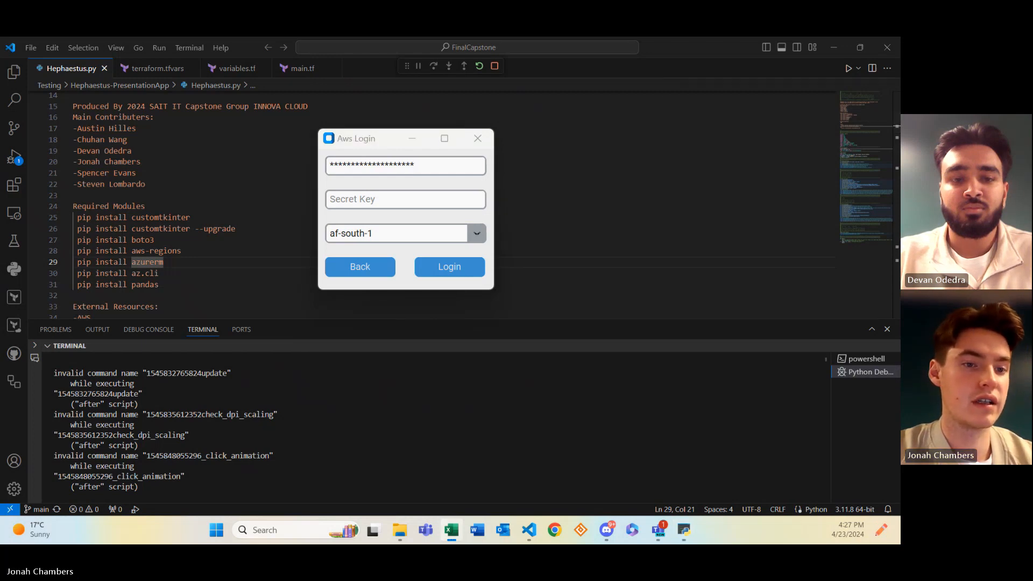
pyautogui.click(357, 200)
pyautogui.hotkey('ctrl', 'v')
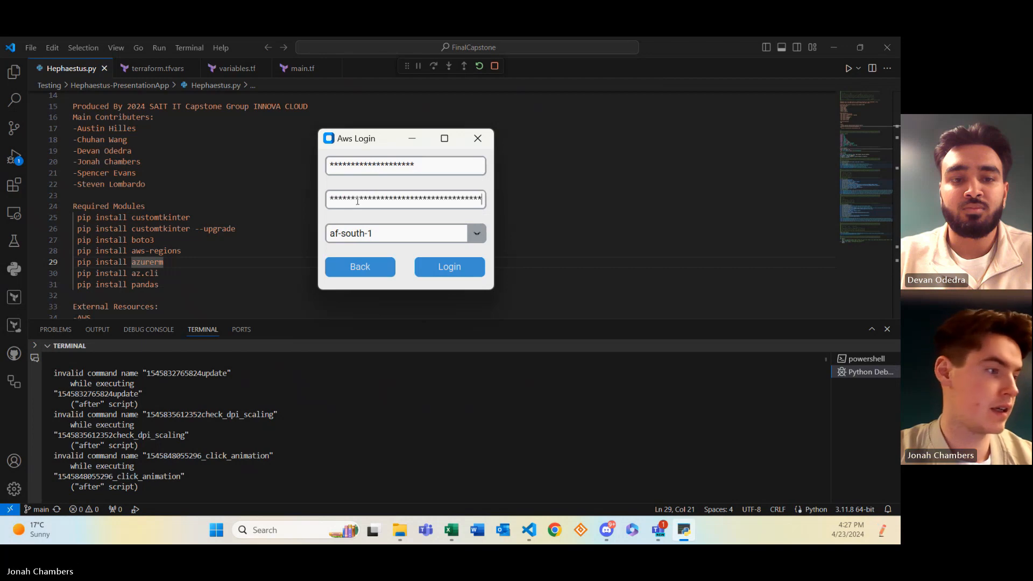
pyautogui.click(477, 233)
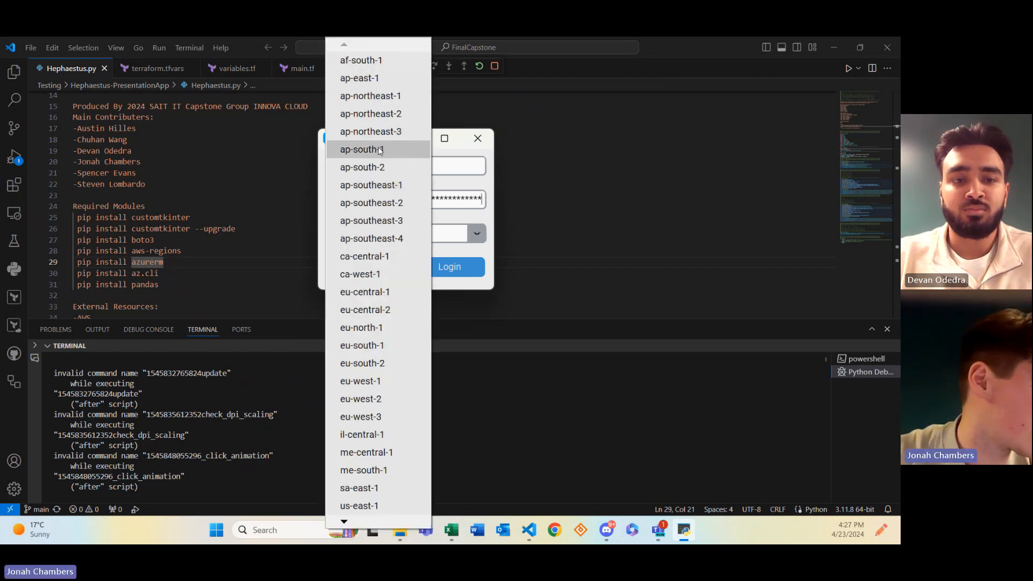
pyautogui.click(379, 257)
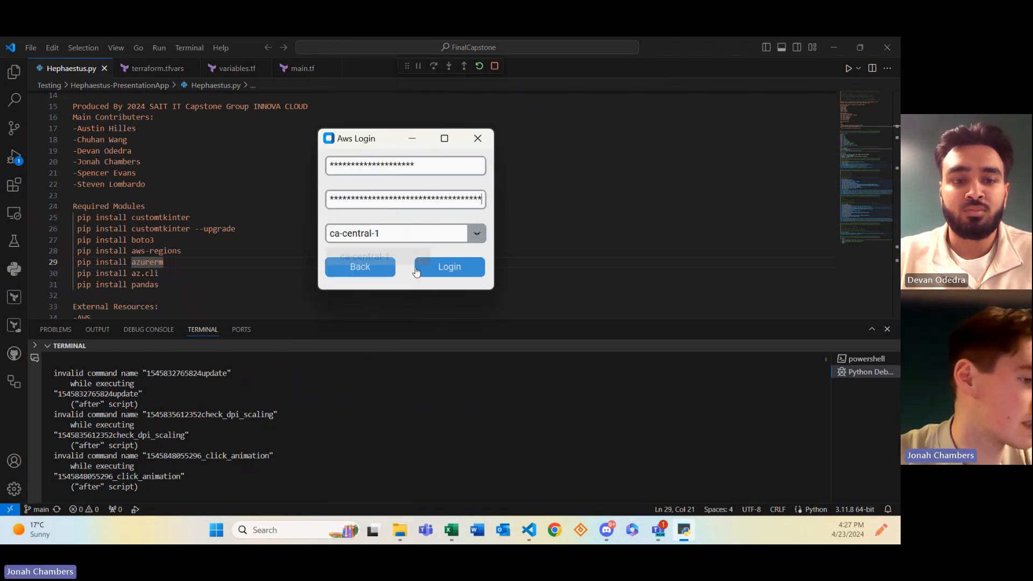
pyautogui.click(462, 269)
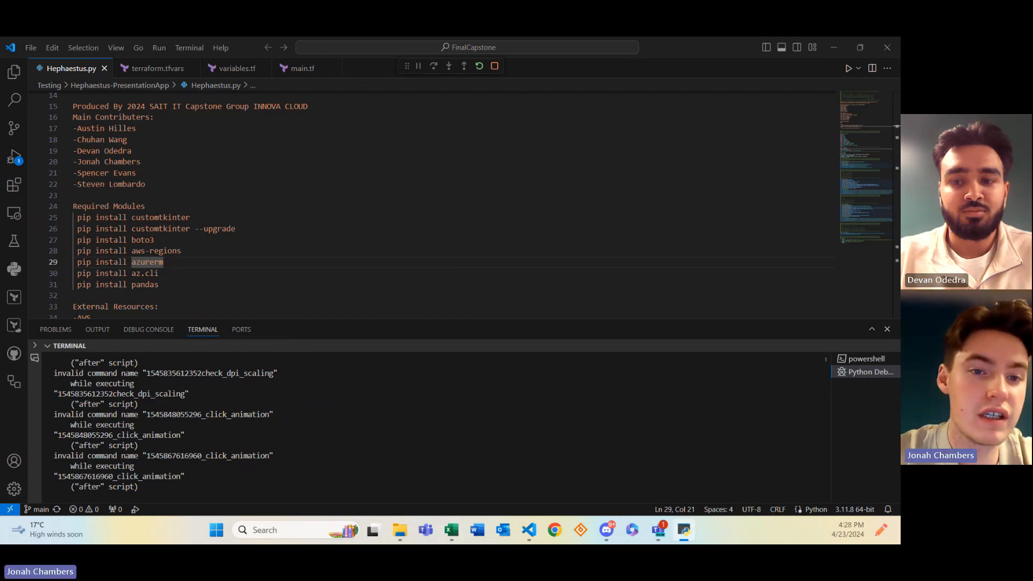
# Drag the AWS Infrastructure form from off-screen to the centre of the display
pyautogui.moveTo(842, 64); pyautogui.dragTo(544, 114)
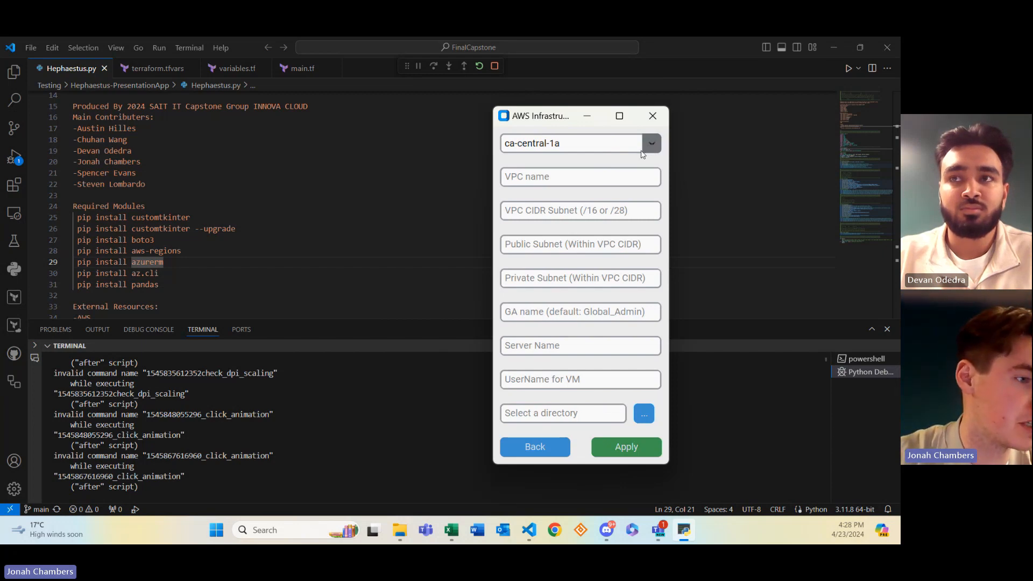
# Enter VPC DemoVPC with CIDR 10.0.0.0/16, public subnet 10.0.20.0/24 and private subnet 10.0.10.0/24
pyautogui.click(619, 179)
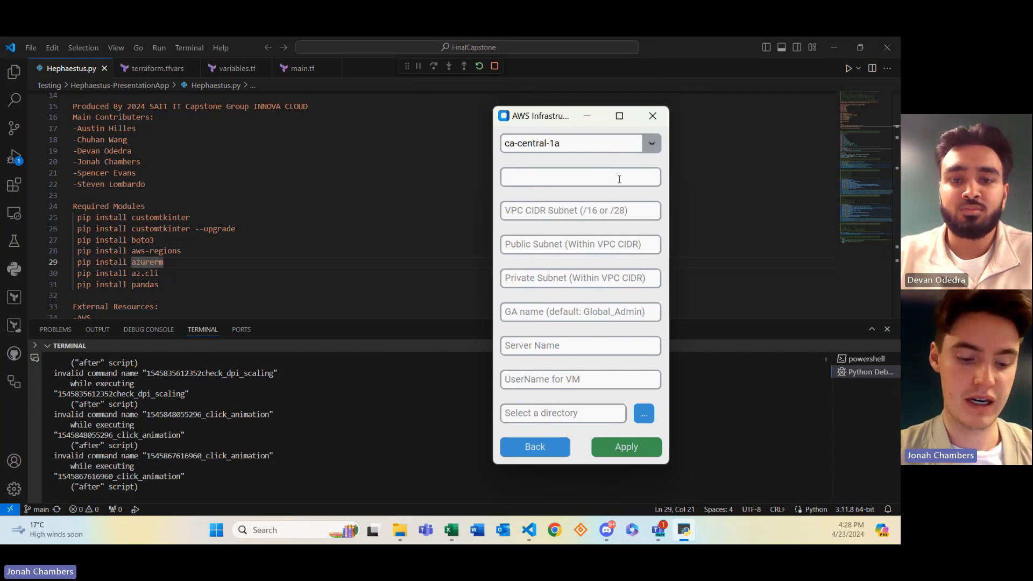
pyautogui.write('DemoVPC')
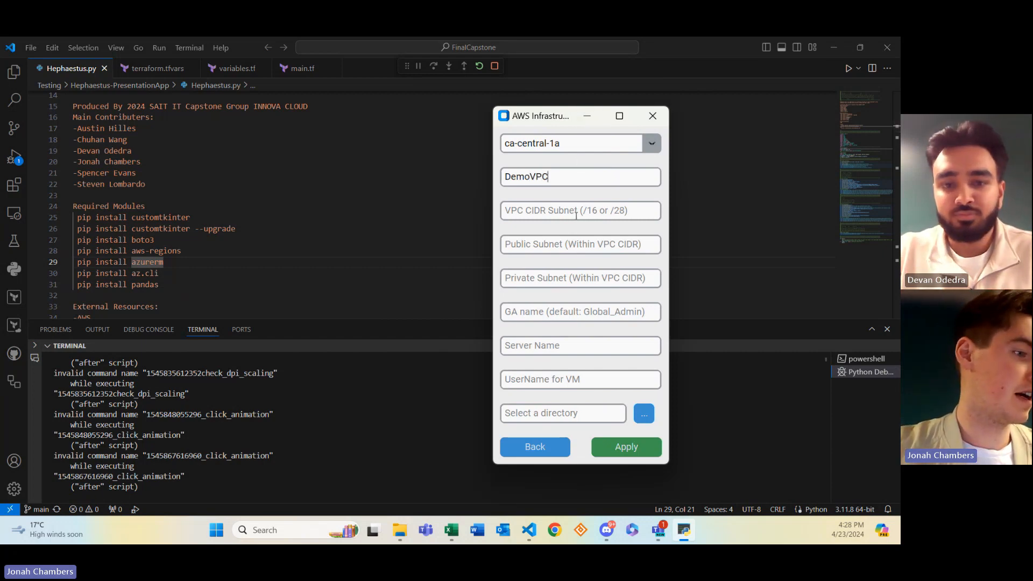
pyautogui.click(576, 216)
pyautogui.write('10')
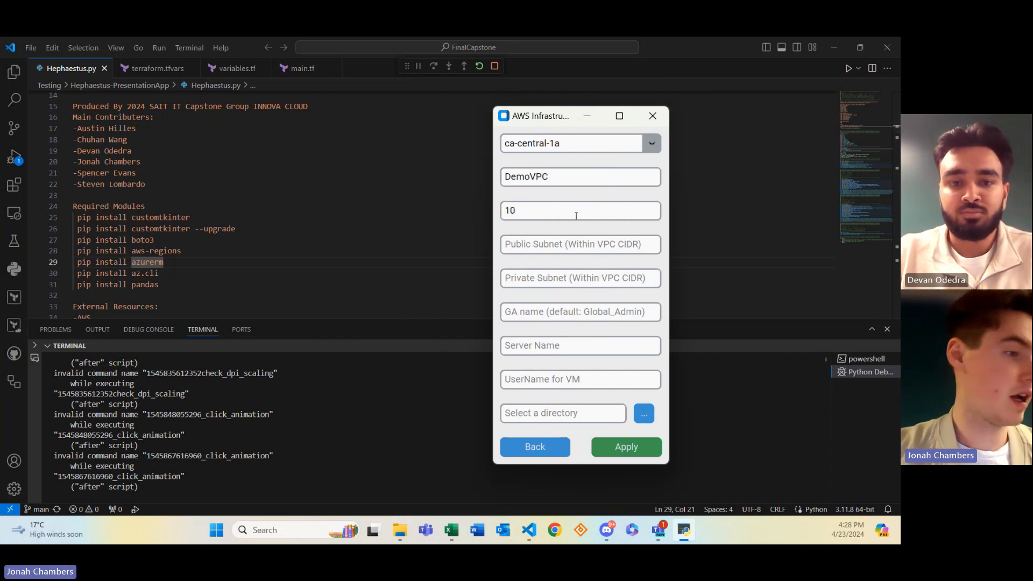
pyautogui.write('.0.0.0')
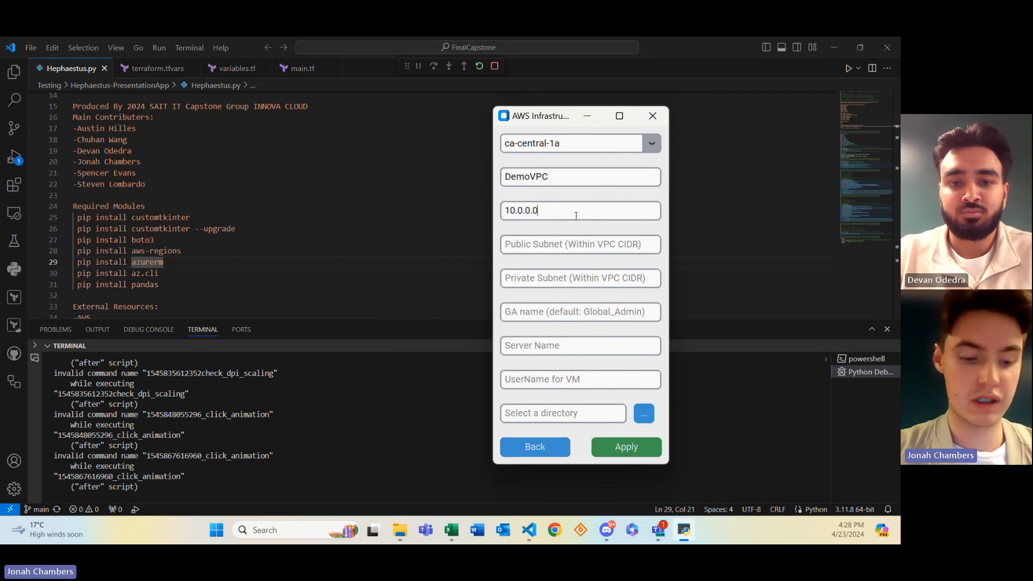
pyautogui.write('/16')
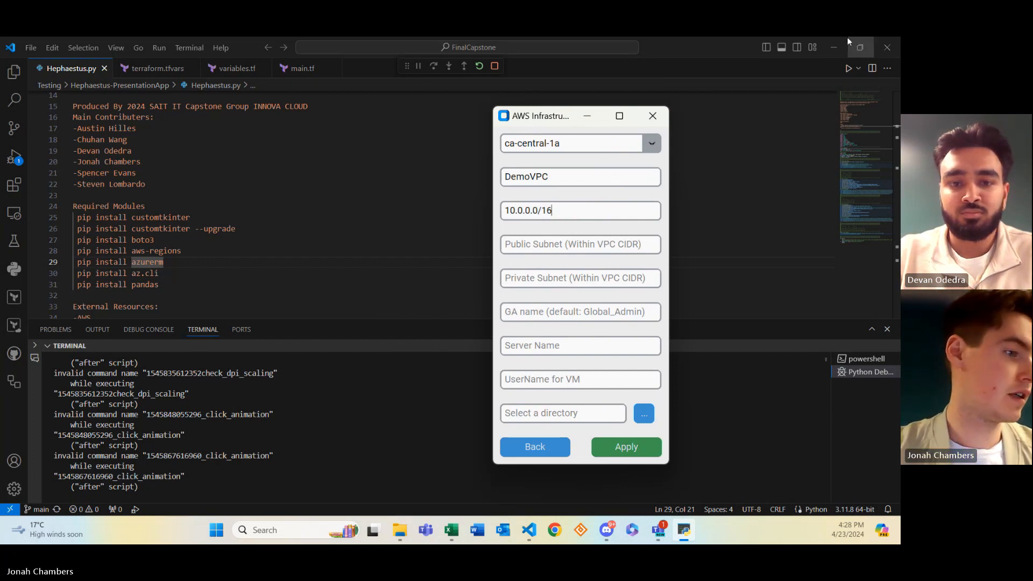
pyautogui.click(555, 243)
pyautogui.write('10')
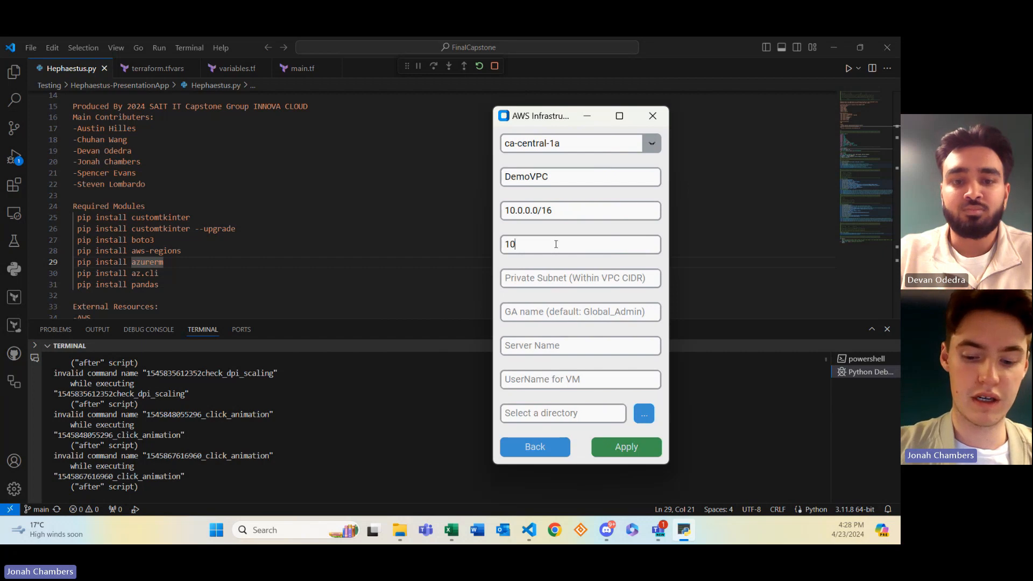
pyautogui.write('.0.')
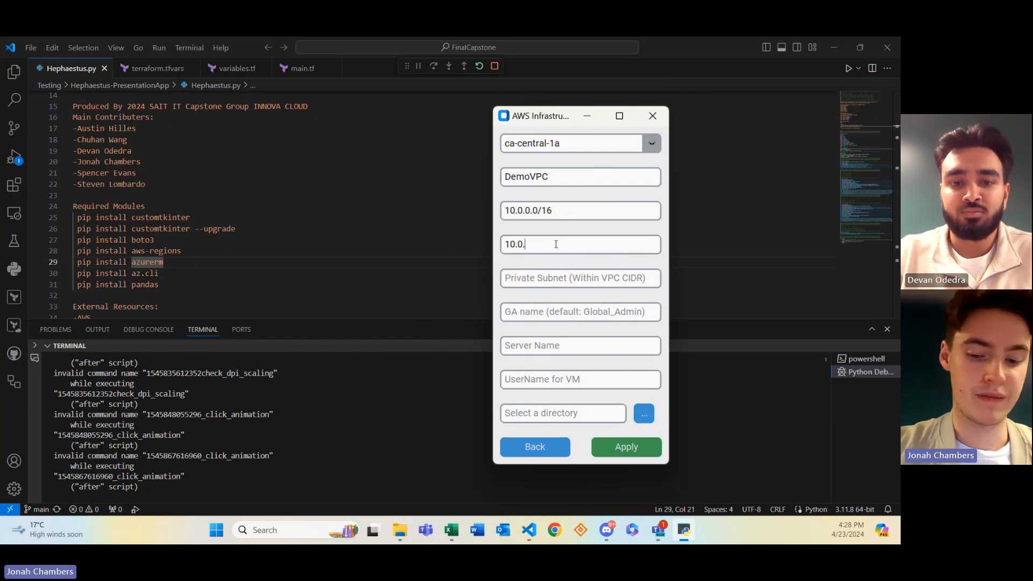
pyautogui.write('20.0/24')
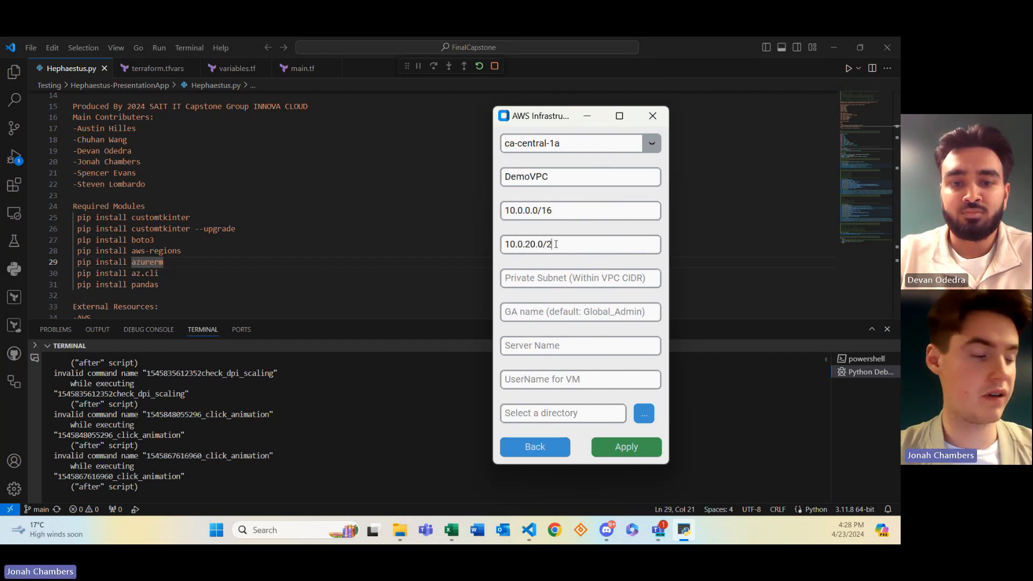
pyautogui.click(538, 278)
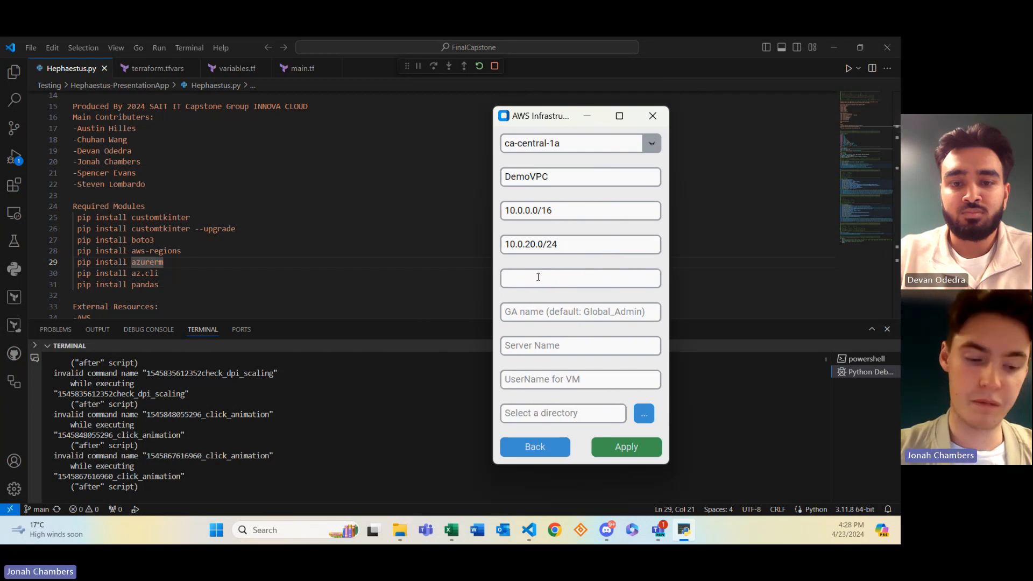
pyautogui.write('10.0.10')
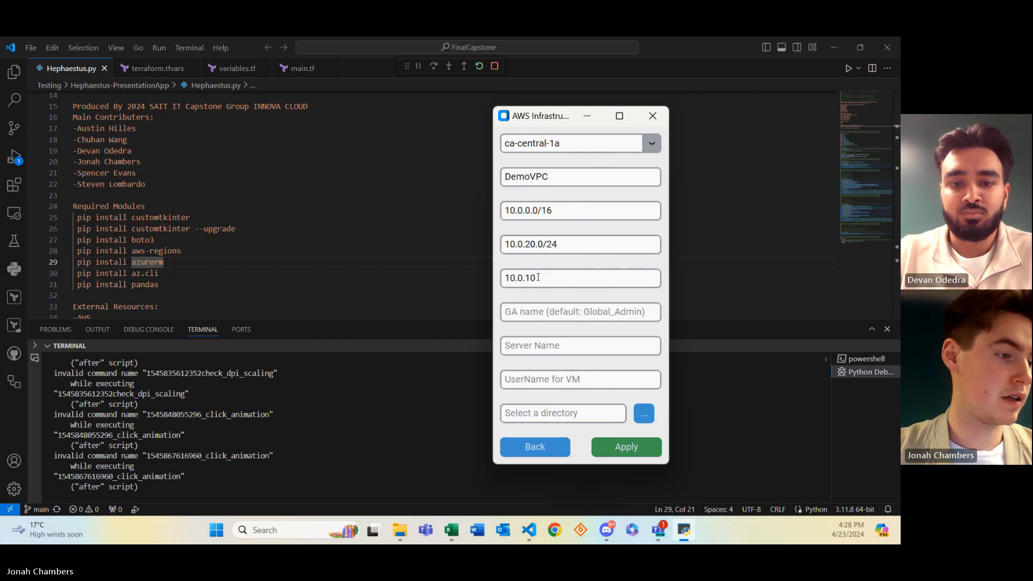
pyautogui.write('.0/24')
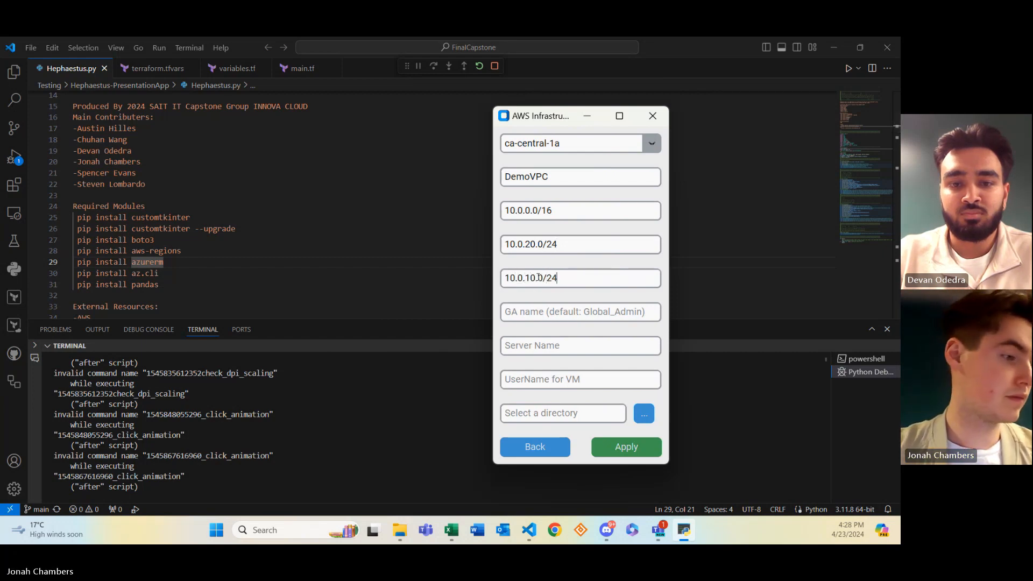
# Enter global admin GlobAdmini, server name MyServ and VM username ServerUser
pyautogui.click(568, 310)
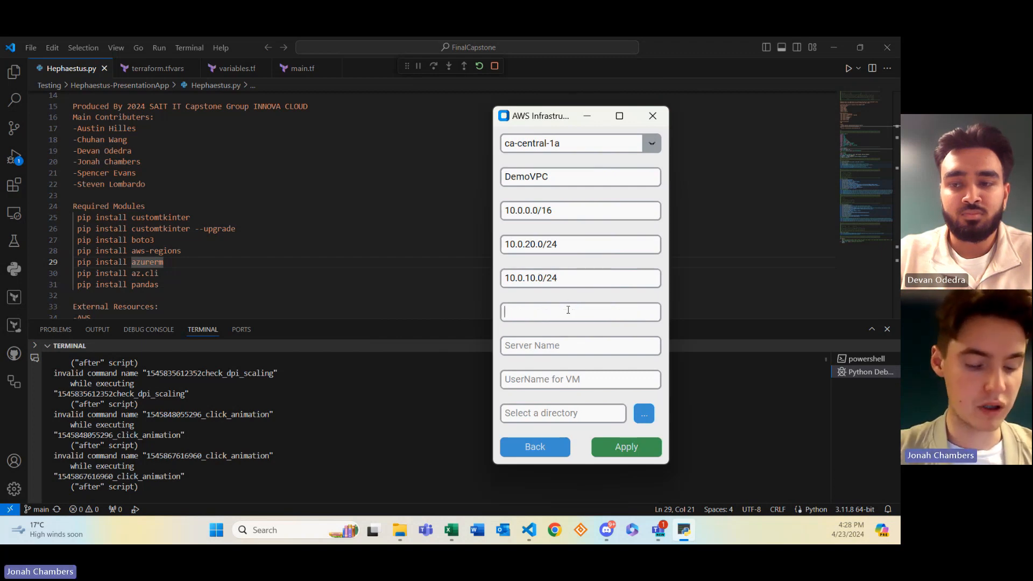
pyautogui.write('GlobA')
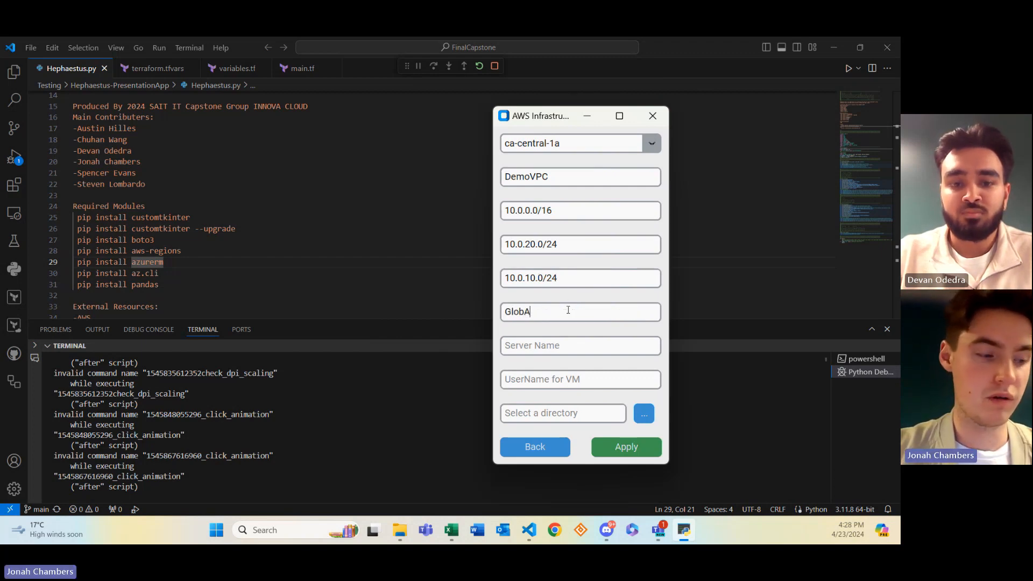
pyautogui.write('dmi')
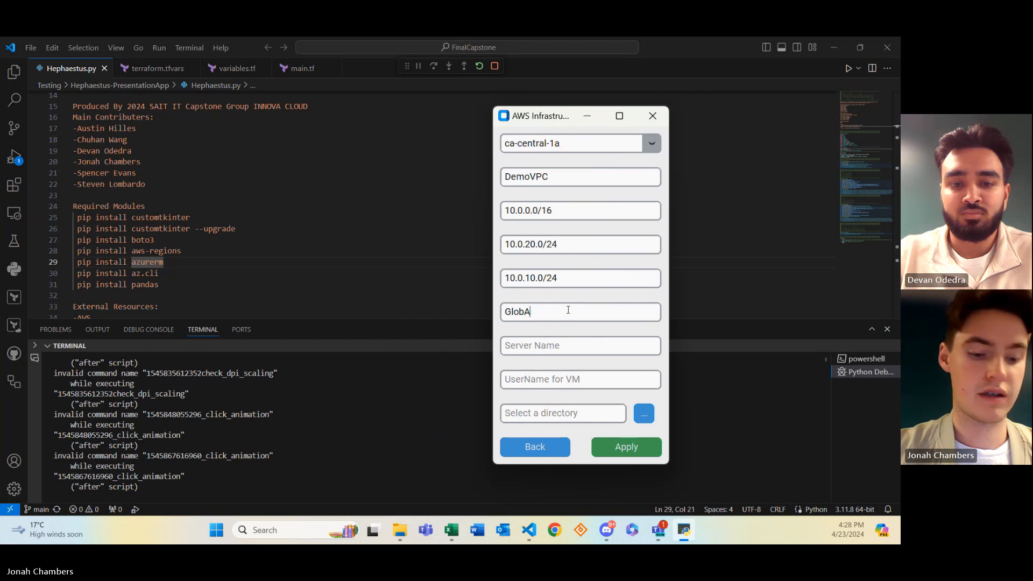
pyautogui.write('ni')
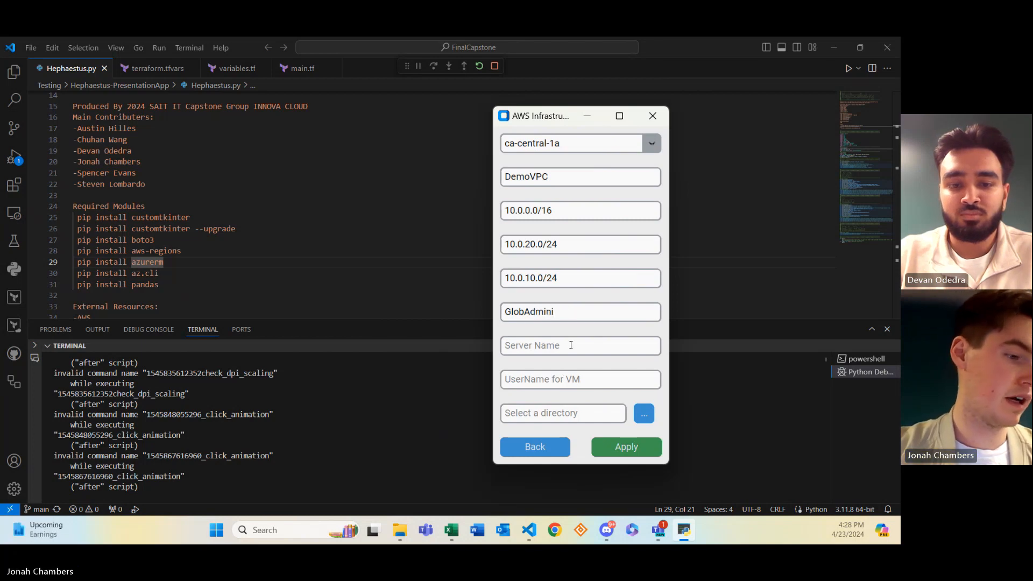
pyautogui.click(571, 345)
pyautogui.write('My')
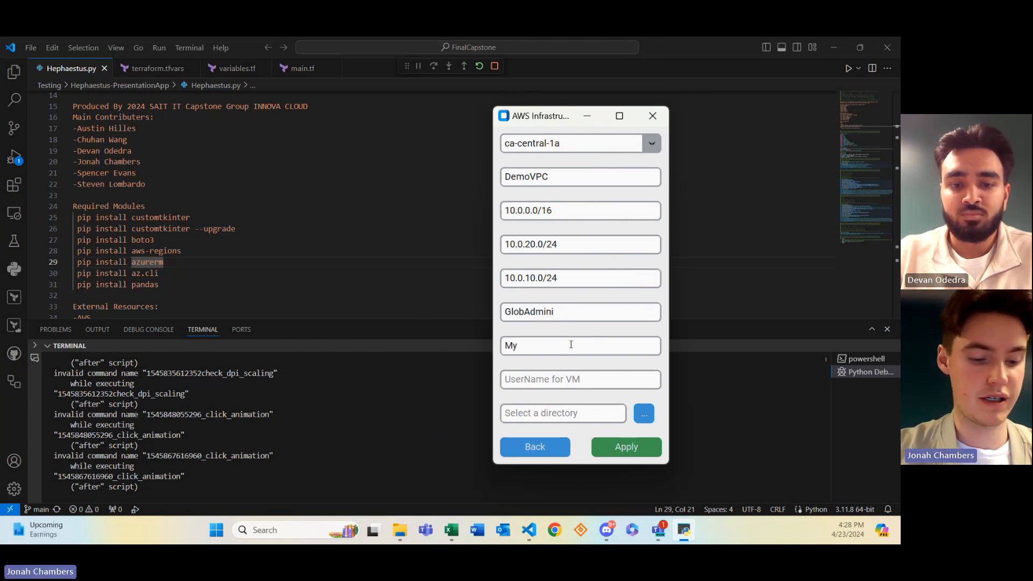
pyautogui.write('Serv')
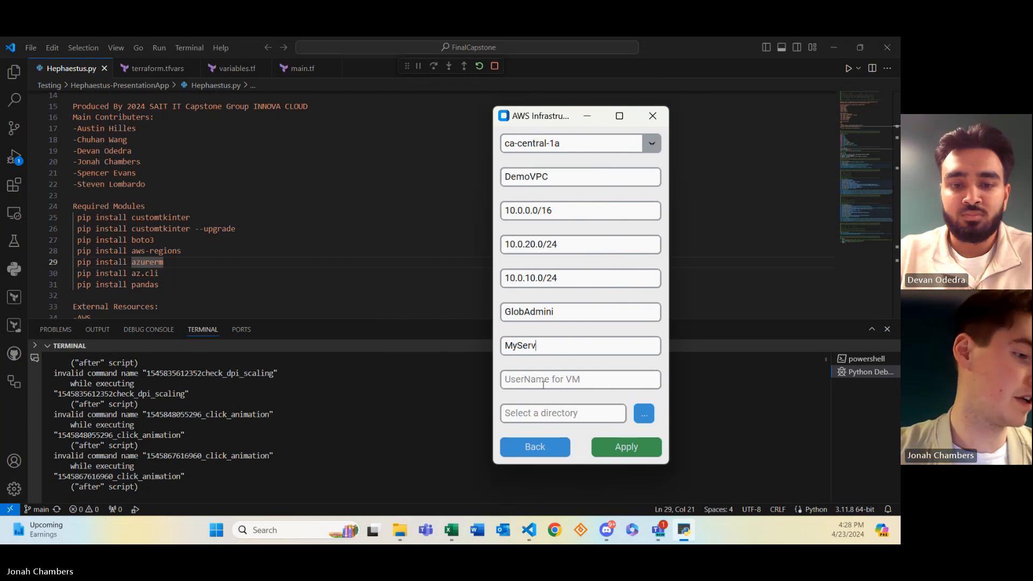
pyautogui.click(542, 384)
pyautogui.write('erver')
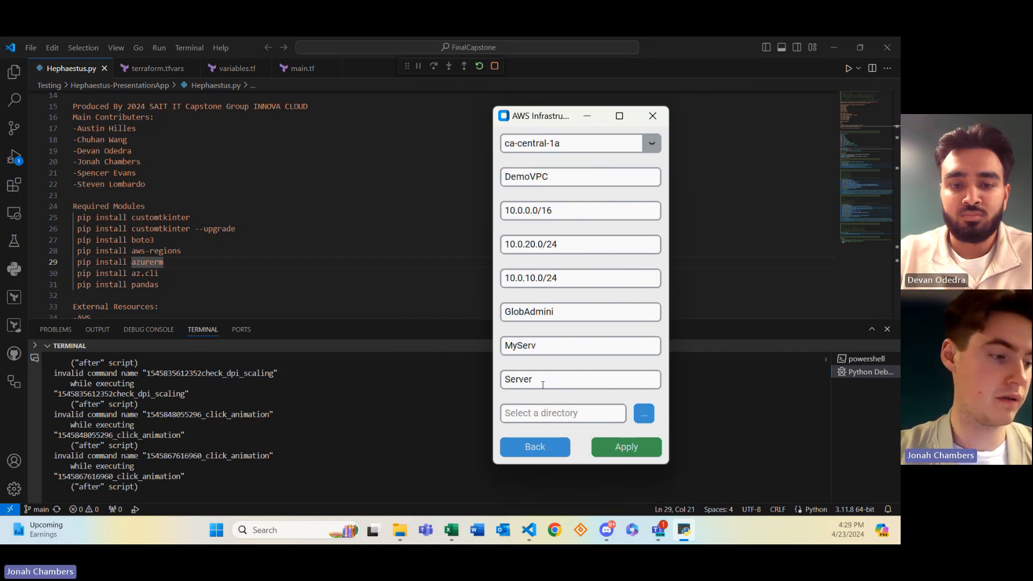
pyautogui.write('User')
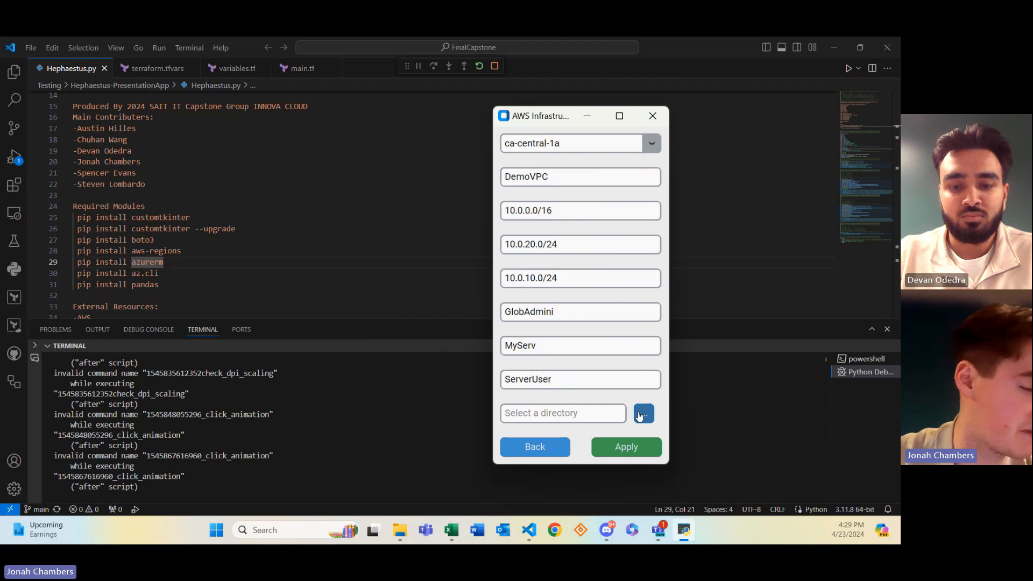
pyautogui.click(640, 415)
pyautogui.moveTo(776, 135); pyautogui.dragTo(482, 119)
# Create a Demo folder under Documents > Year 2 and select it as the working directory
pyautogui.click(253, 262)
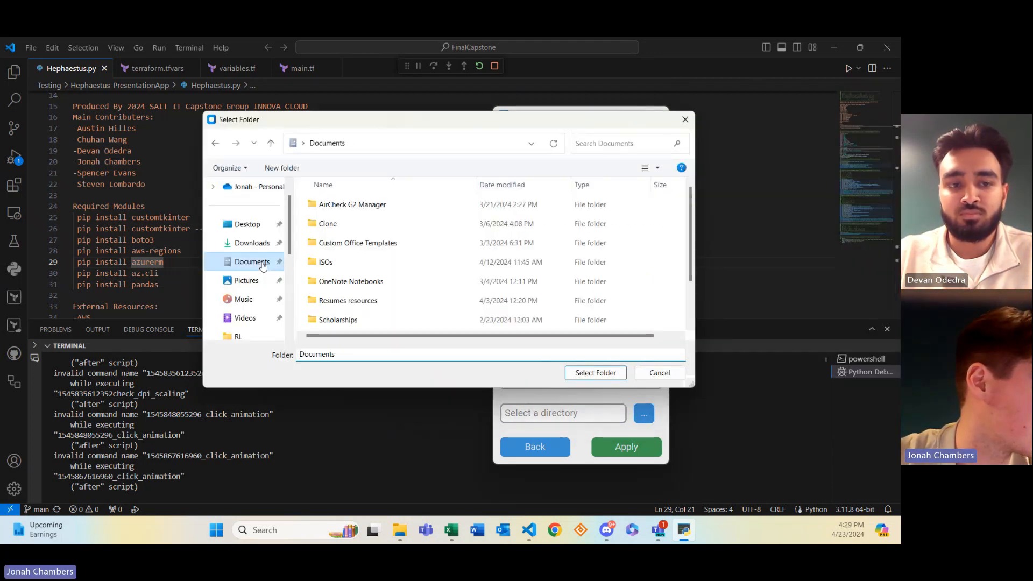
pyautogui.scroll(-2, 334, 285)
pyautogui.doubleClick(329, 303)
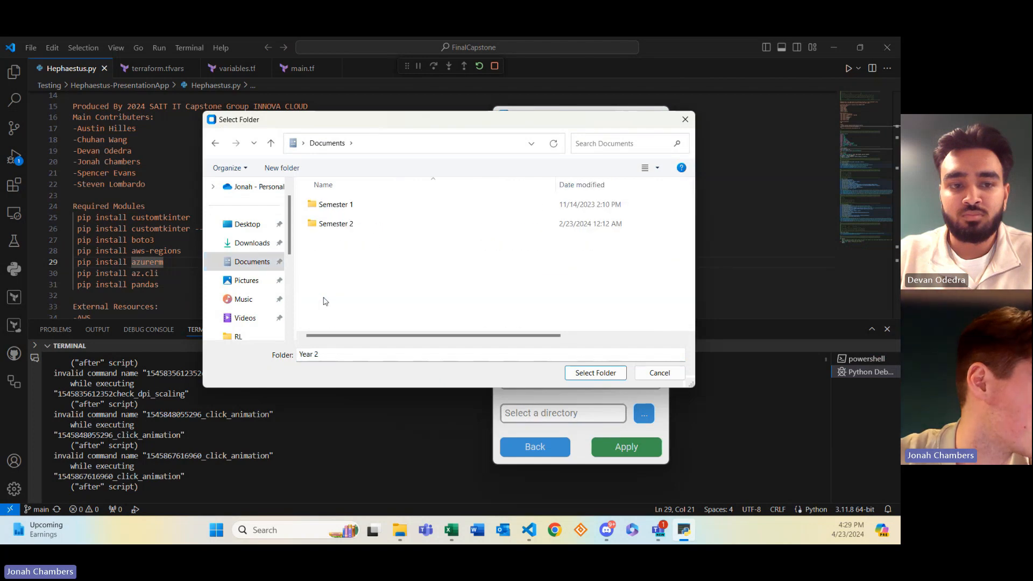
pyautogui.rightClick(331, 249)
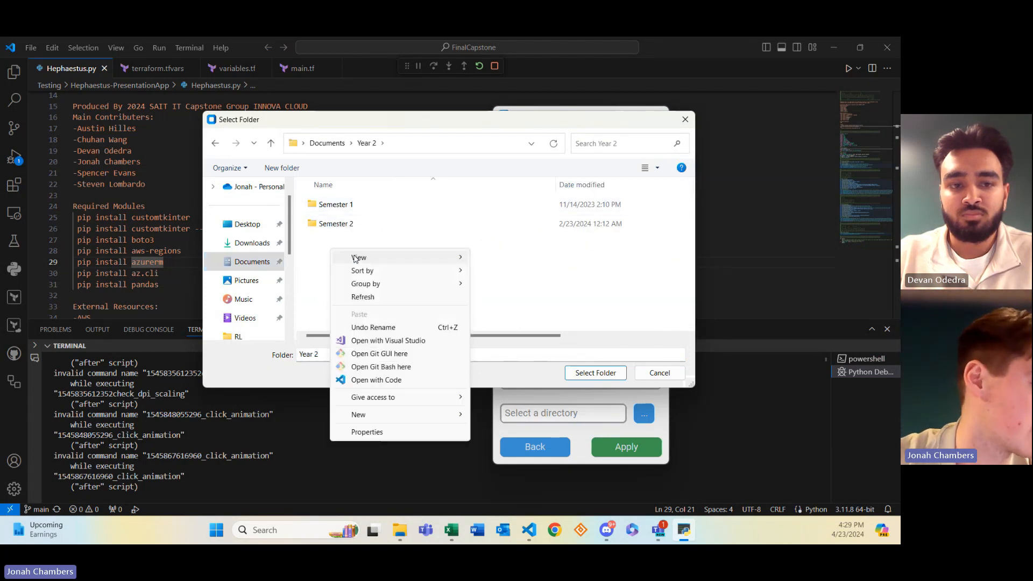
pyautogui.moveTo(390, 417)
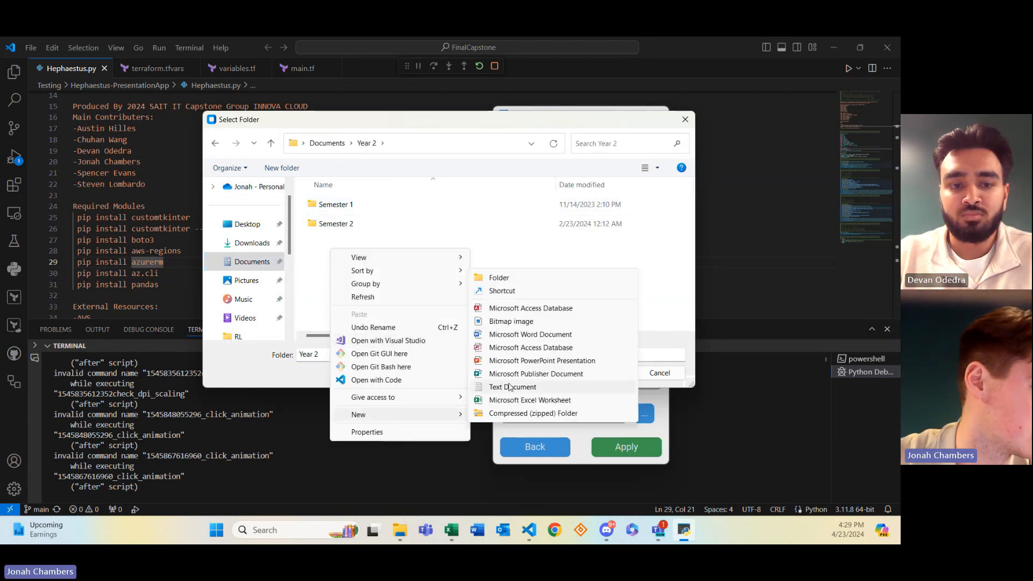
pyautogui.click(520, 281)
pyautogui.write('Demo')
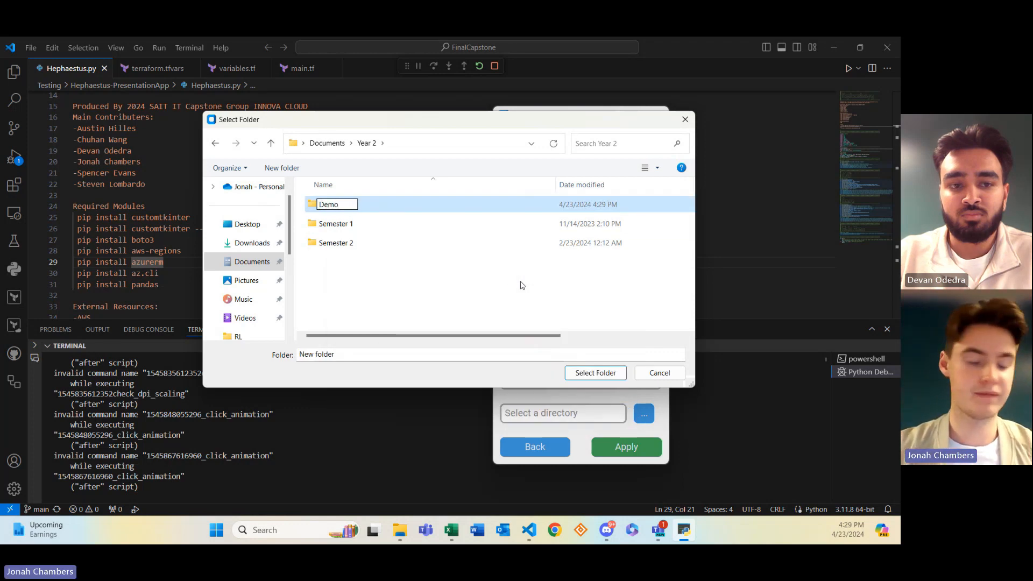
pyautogui.press('Return')
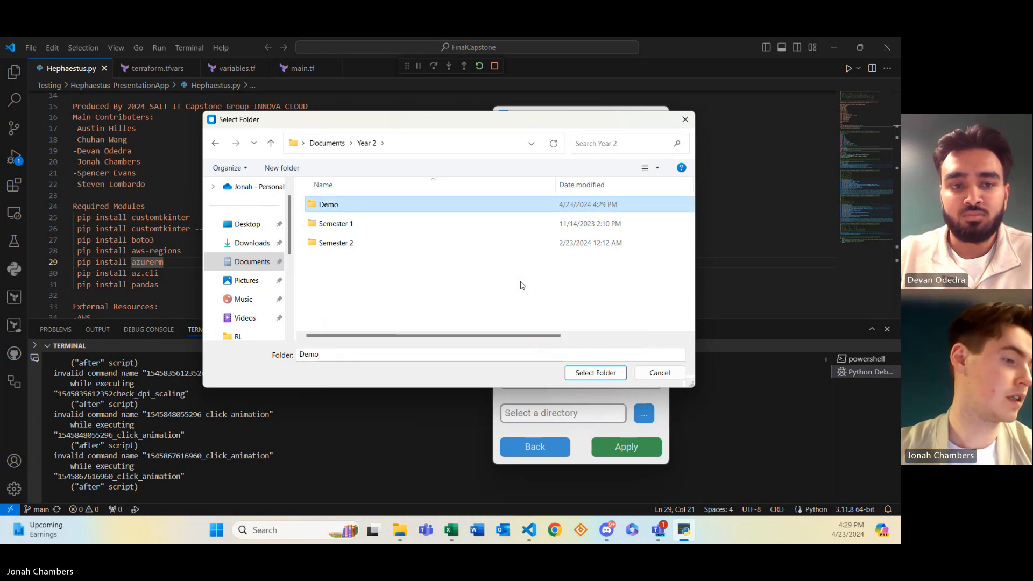
pyautogui.click(596, 373)
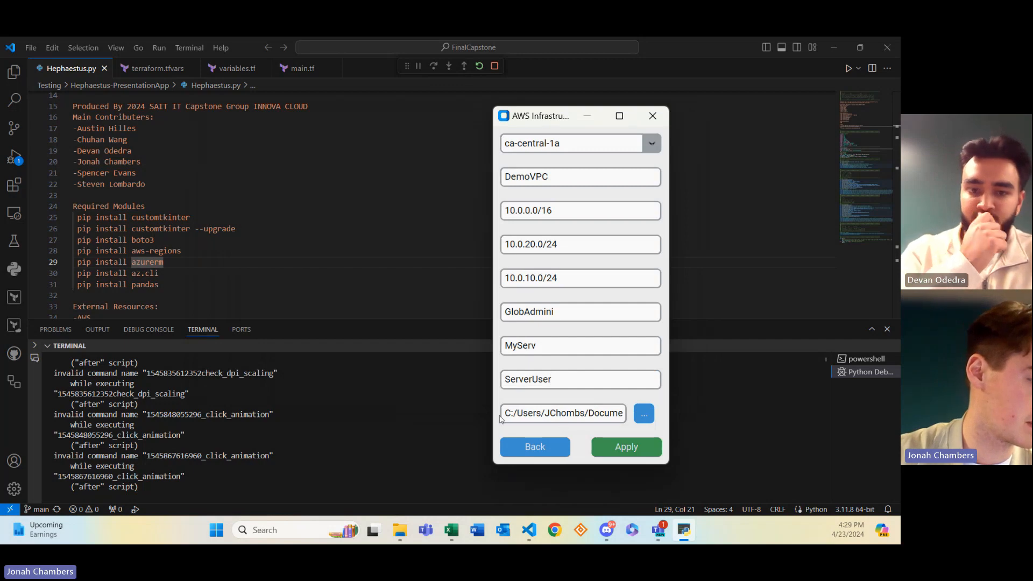
# Apply the form so terraform init runs, then reopen the working-directory folder picker
pyautogui.click(619, 449)
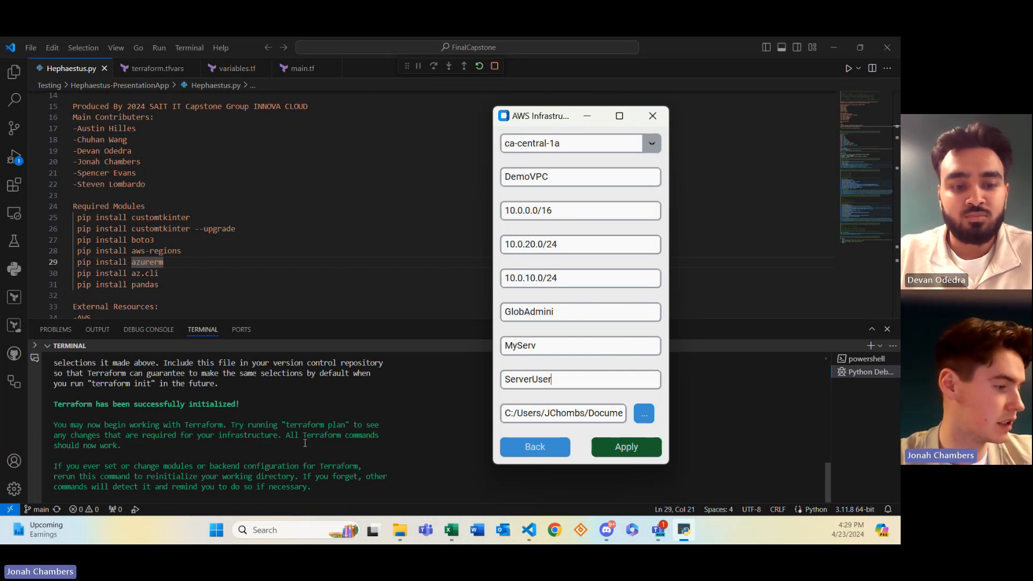
pyautogui.click(641, 415)
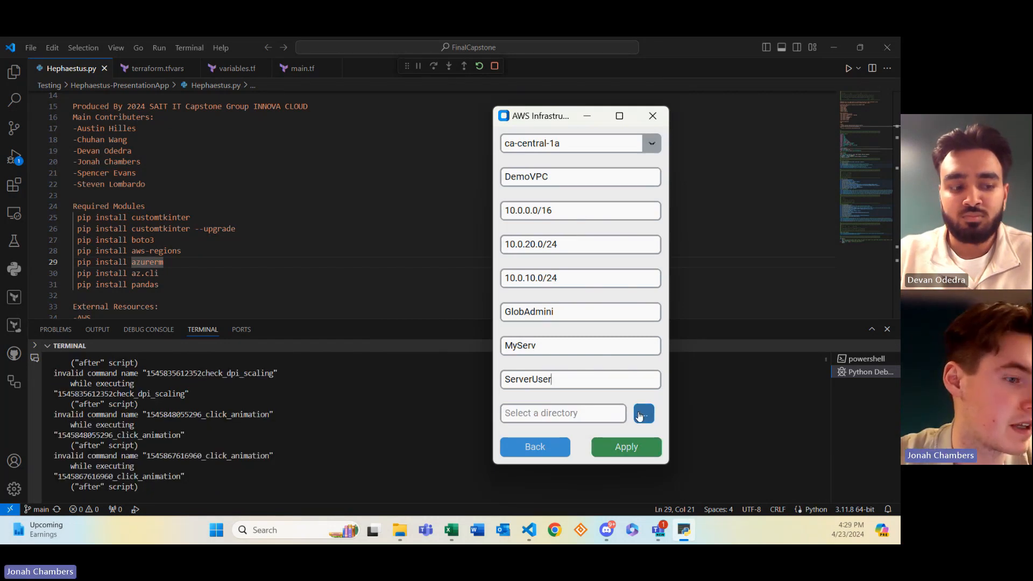
pyautogui.click(640, 415)
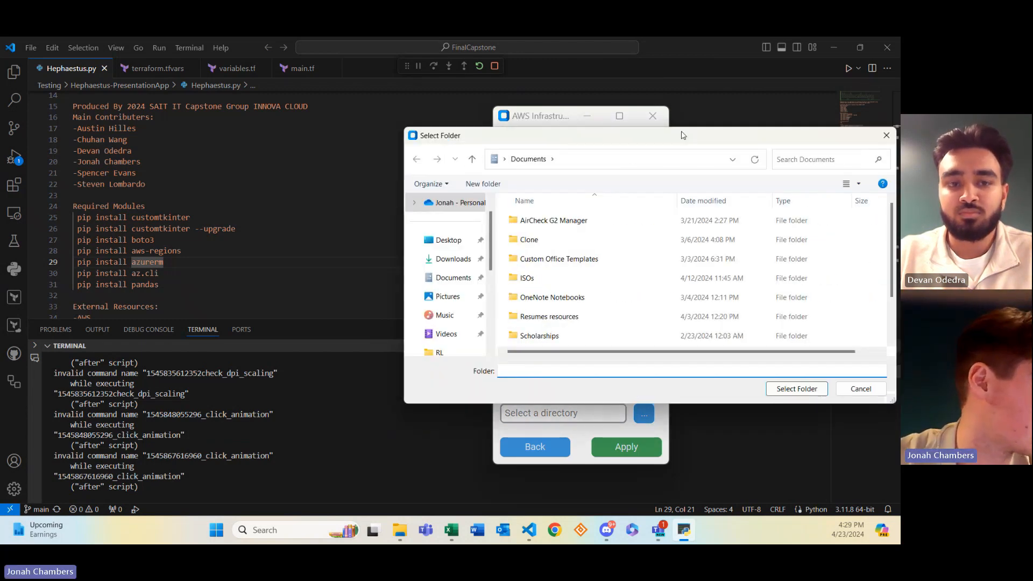
# Make a new Demo folder in Documents > Year 2 and choose it as the output directory
pyautogui.moveTo(682, 135); pyautogui.dragTo(481, 119)
pyautogui.click(263, 266)
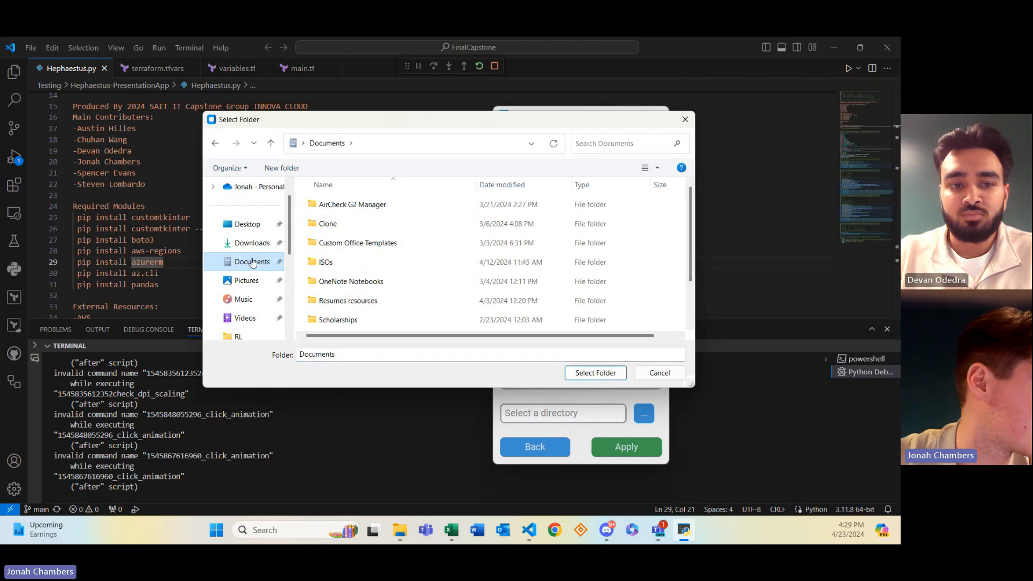
pyautogui.scroll(-2, 339, 242)
pyautogui.doubleClick(338, 302)
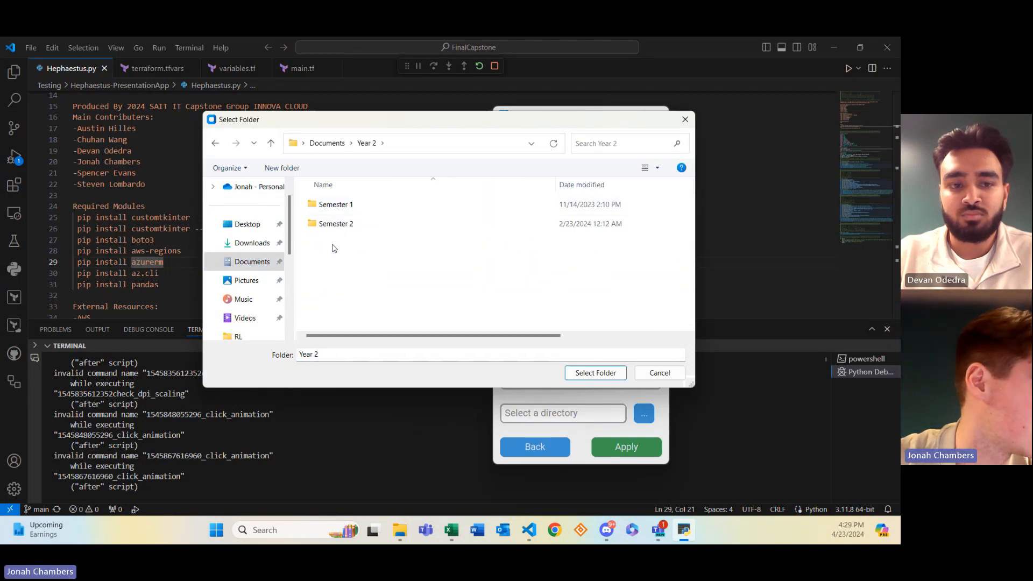
pyautogui.rightClick(334, 248)
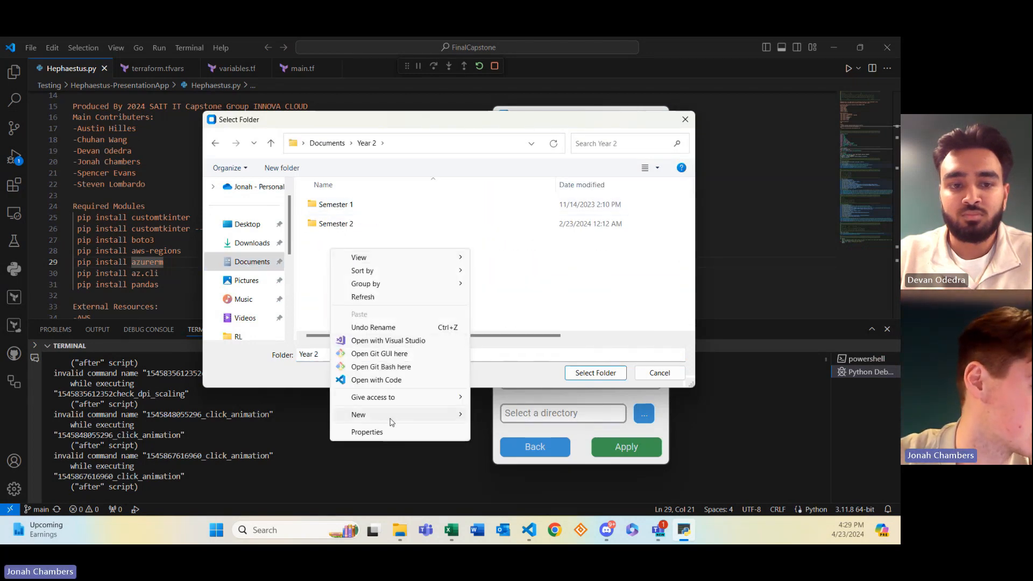
pyautogui.moveTo(392, 417)
pyautogui.click(520, 278)
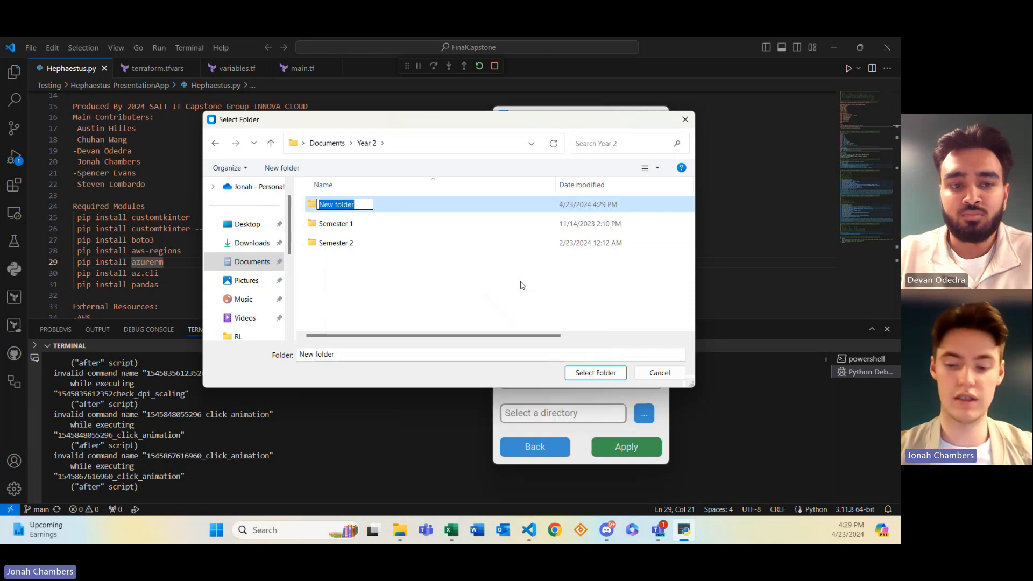
pyautogui.write('Demo')
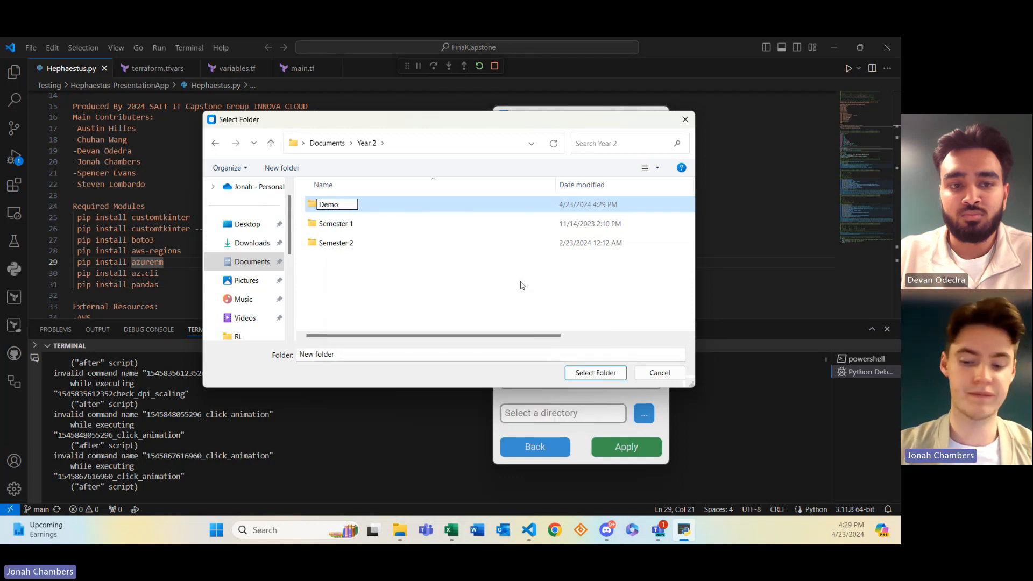
pyautogui.press('Return')
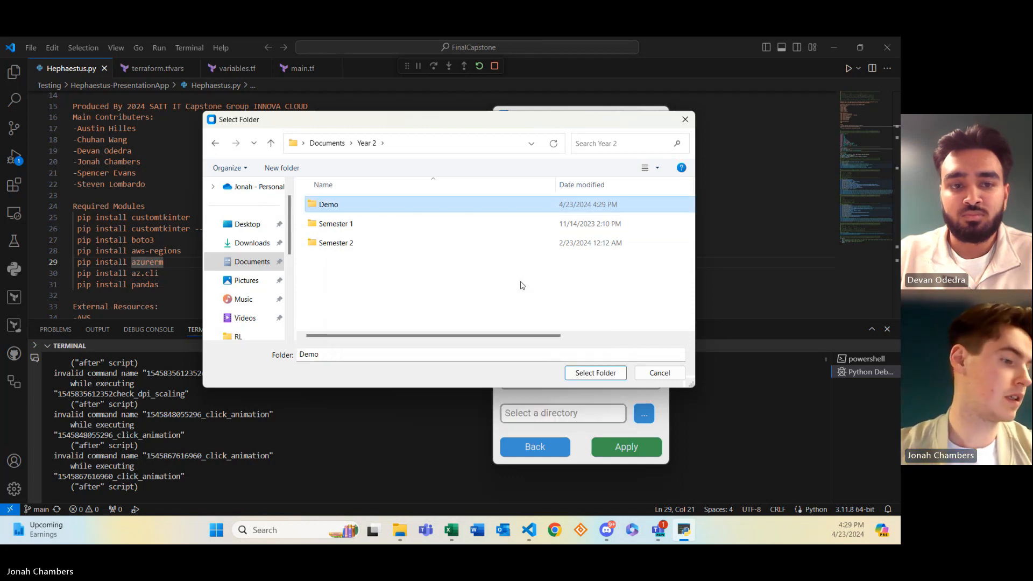
pyautogui.click(595, 373)
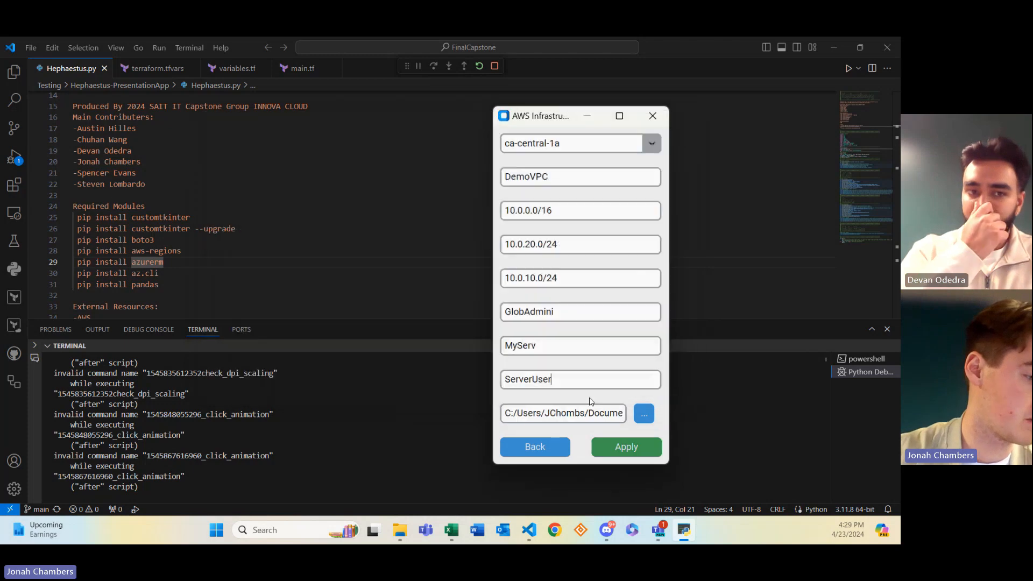
# Apply the completed AWS form so Terraform runs init and validate
pyautogui.click(620, 452)
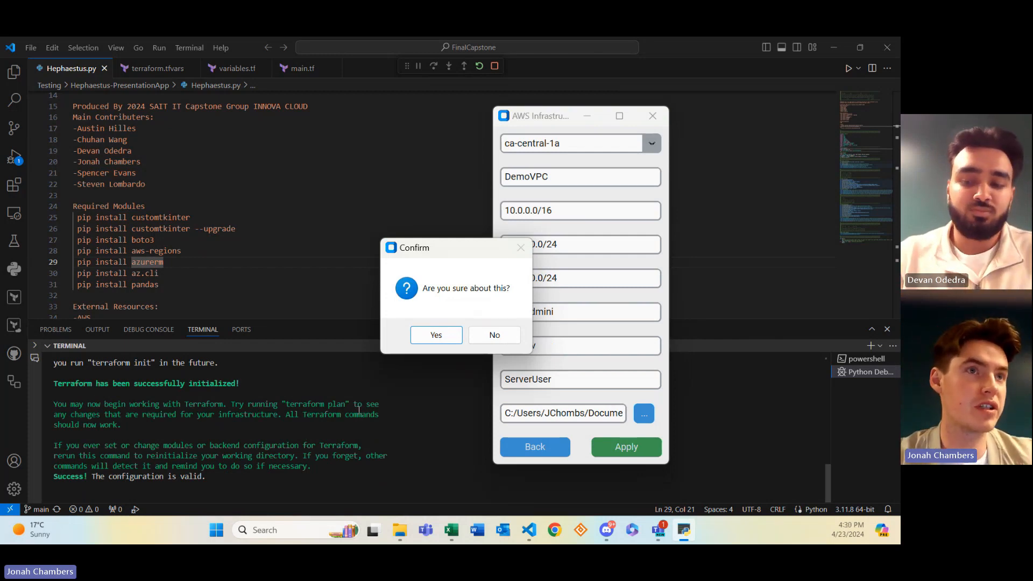
# Approve the deployment so Terraform adds 22 resources, then bring the AWS Console into view
pyautogui.click(442, 335)
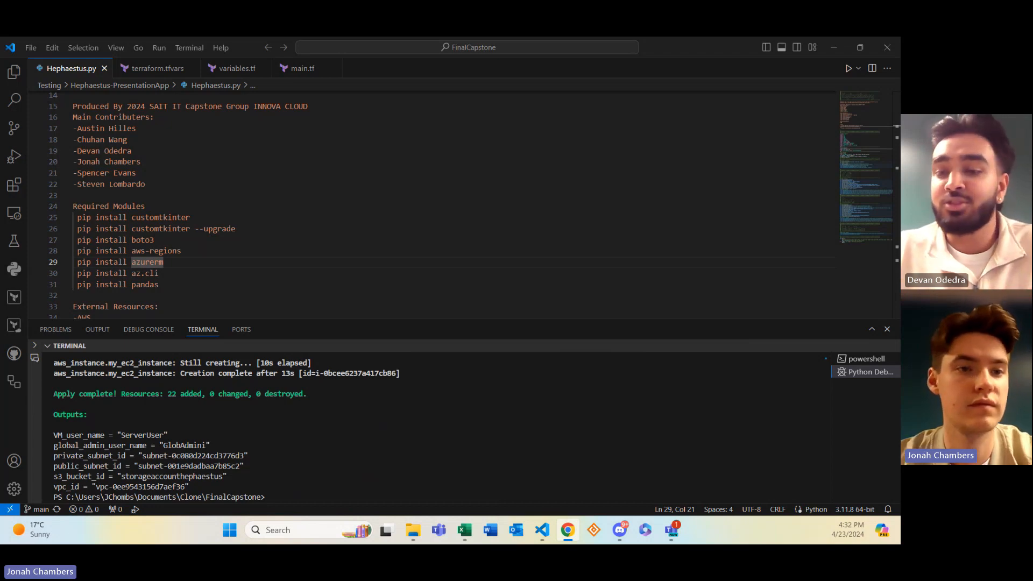
pyautogui.moveTo(899, 52); pyautogui.dragTo(457, 127)
# Maximize the AWS Console and confirm the IAM users GlobAdmini and ServerUser exist
pyautogui.click(686, 117)
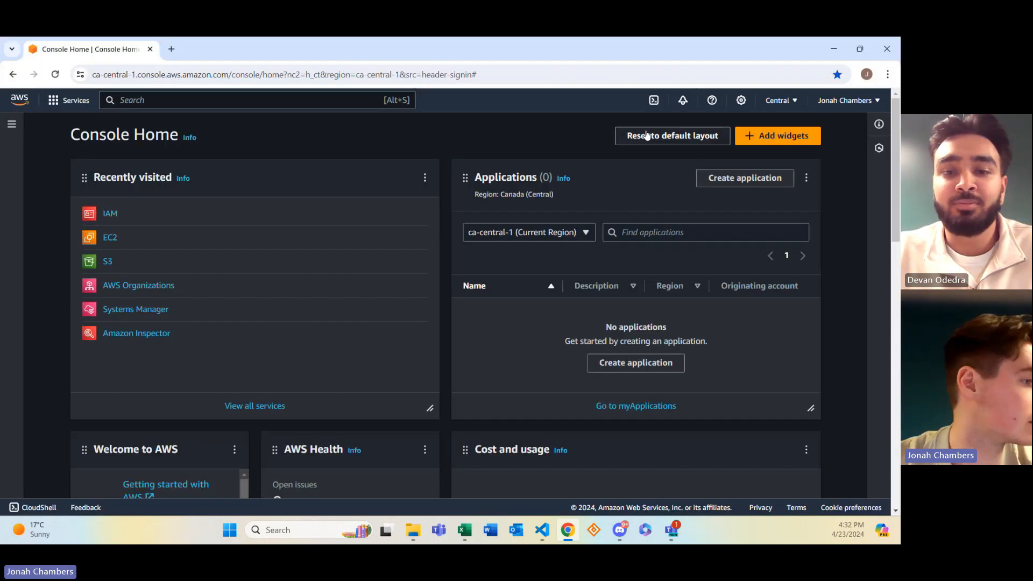
pyautogui.click(108, 215)
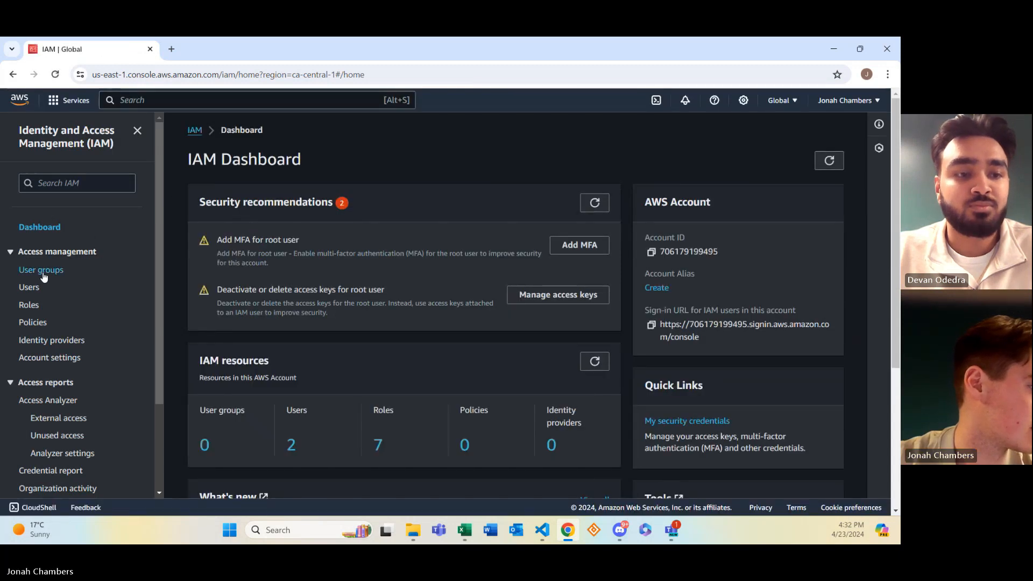
pyautogui.click(29, 287)
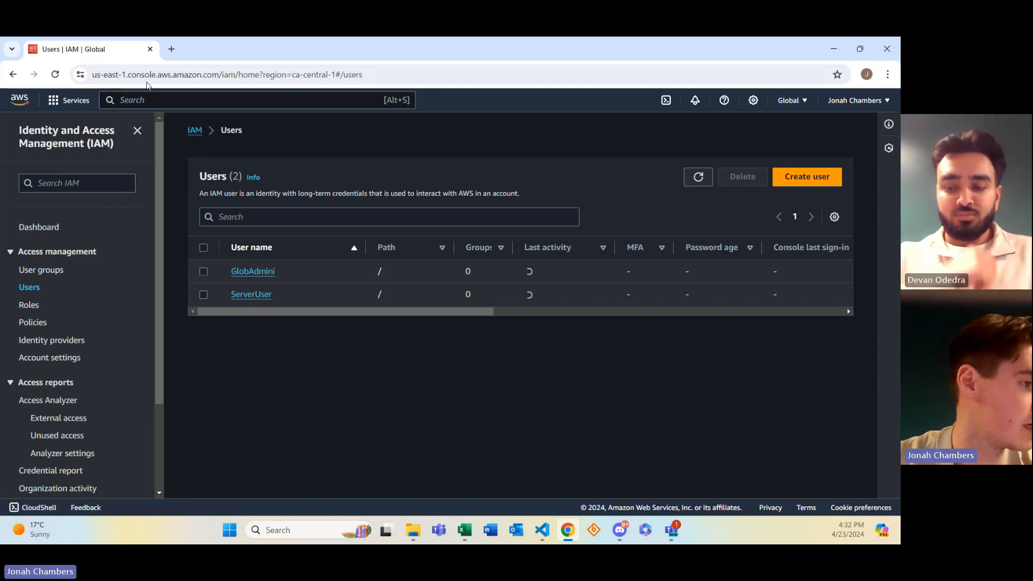
# Search the console for 'vpc' and open Your VPCs to see DemoVPC
pyautogui.click(155, 101)
pyautogui.write('vpc')
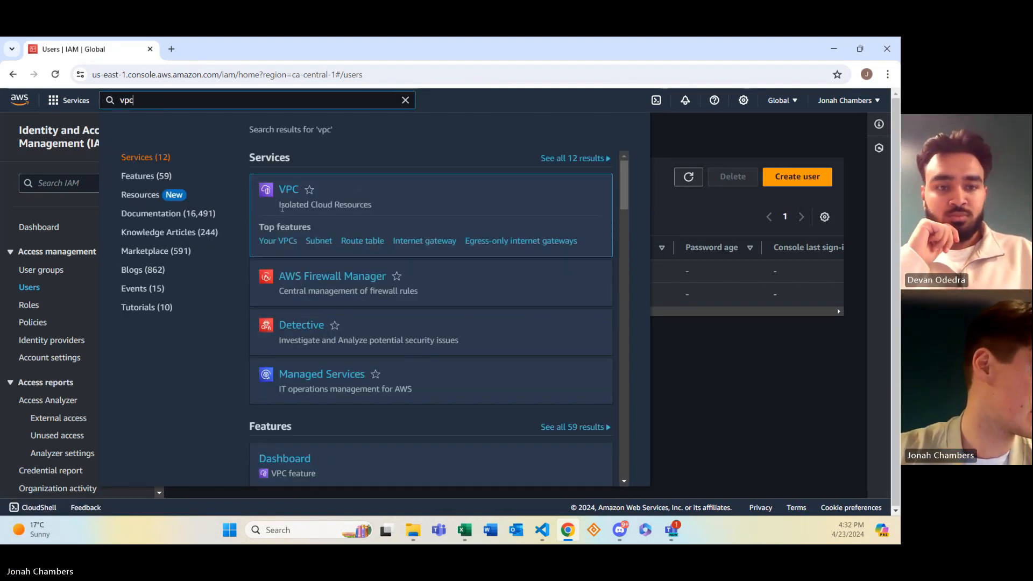
pyautogui.click(269, 241)
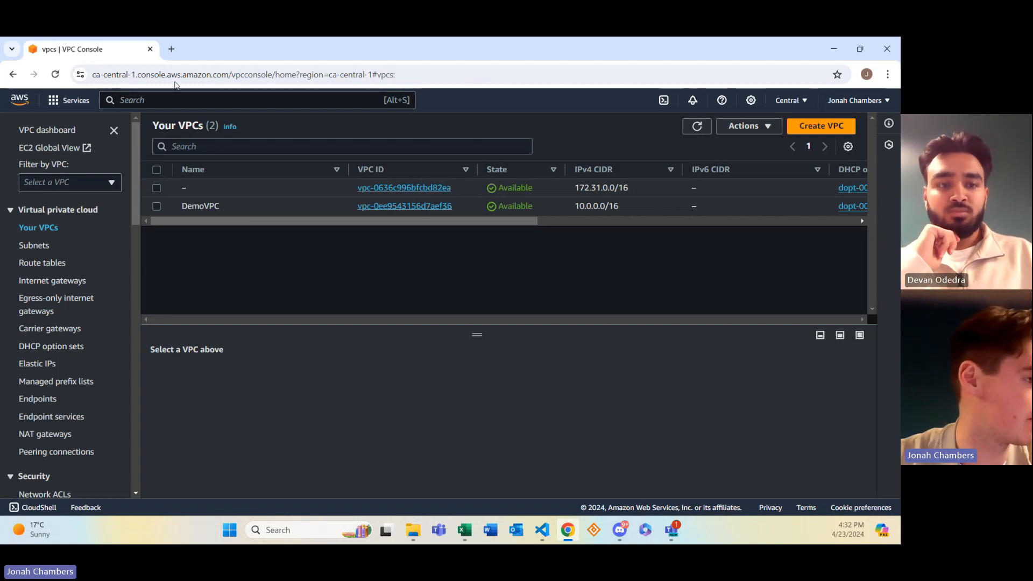
# Confirm the storageaccounthephaestus S3 bucket exists in ca-central-1, then search the console for 'ec2'
pyautogui.click(170, 97)
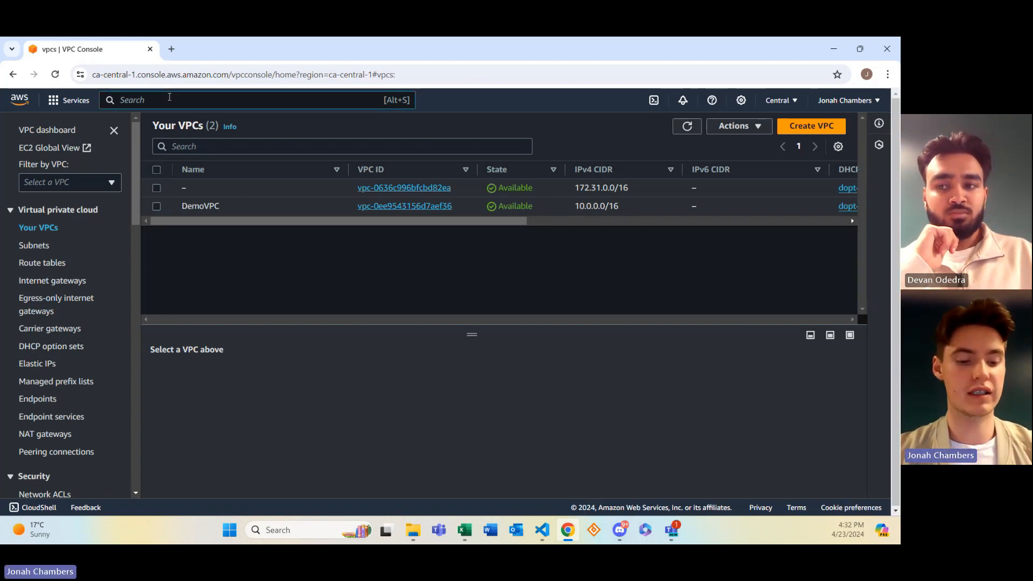
pyautogui.write('S3')
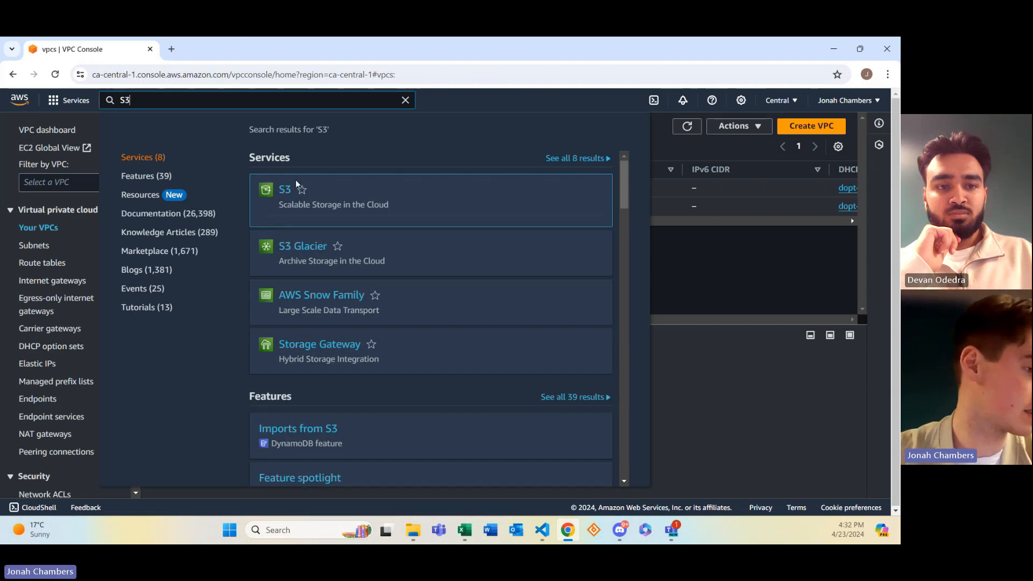
pyautogui.click(272, 240)
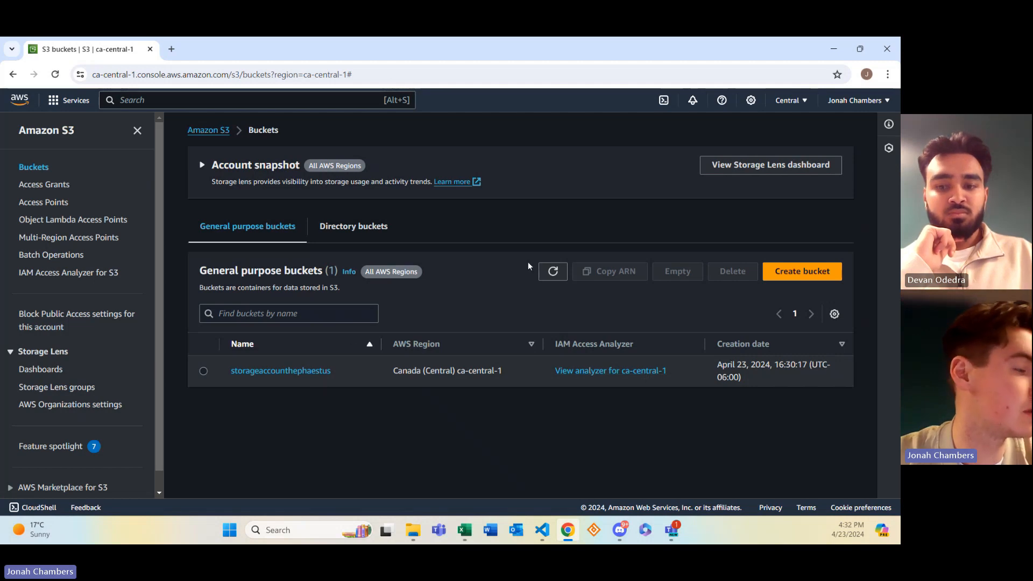
pyautogui.click(199, 98)
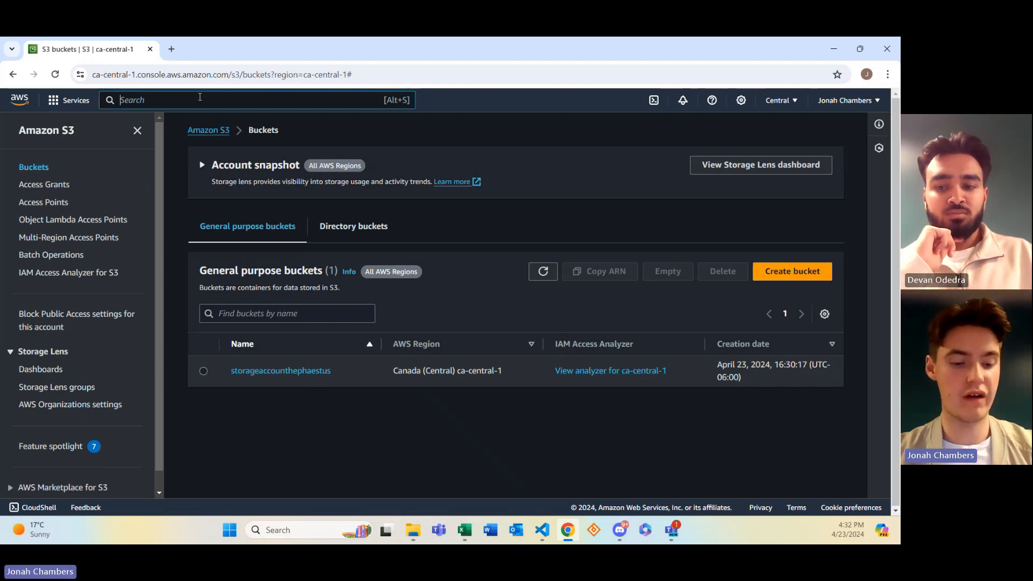
pyautogui.write('ec2')
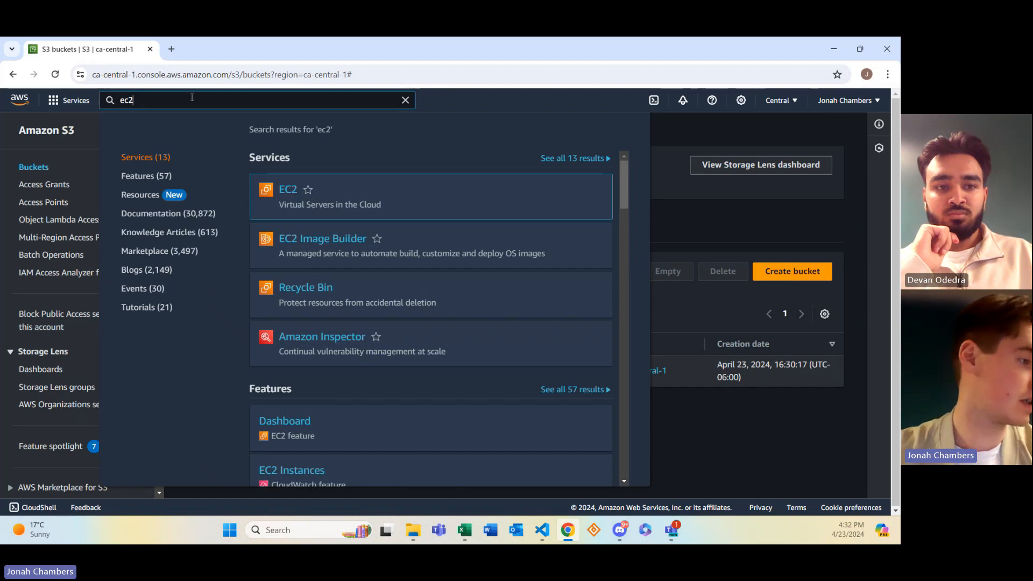
# Confirm the MyServ t3.large instance is running in ca-central-1a, then bring File Explorer into view
pyautogui.click(283, 202)
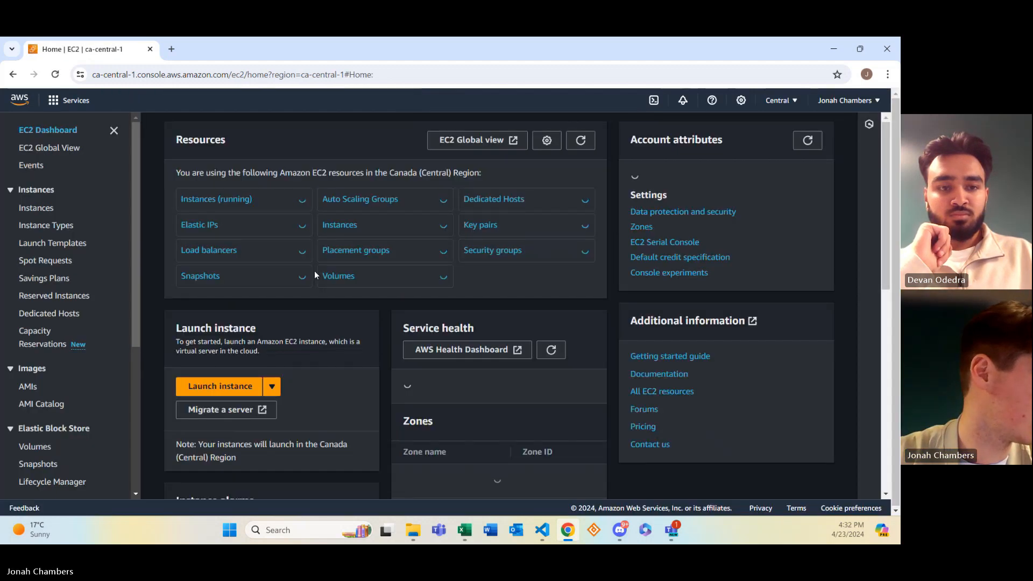
pyautogui.click(221, 202)
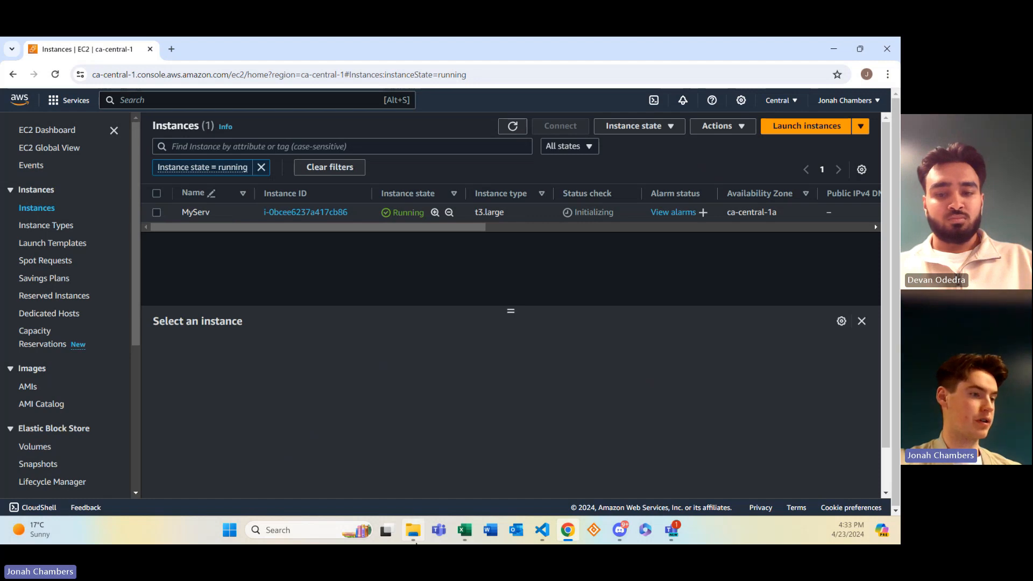
pyautogui.click(413, 530)
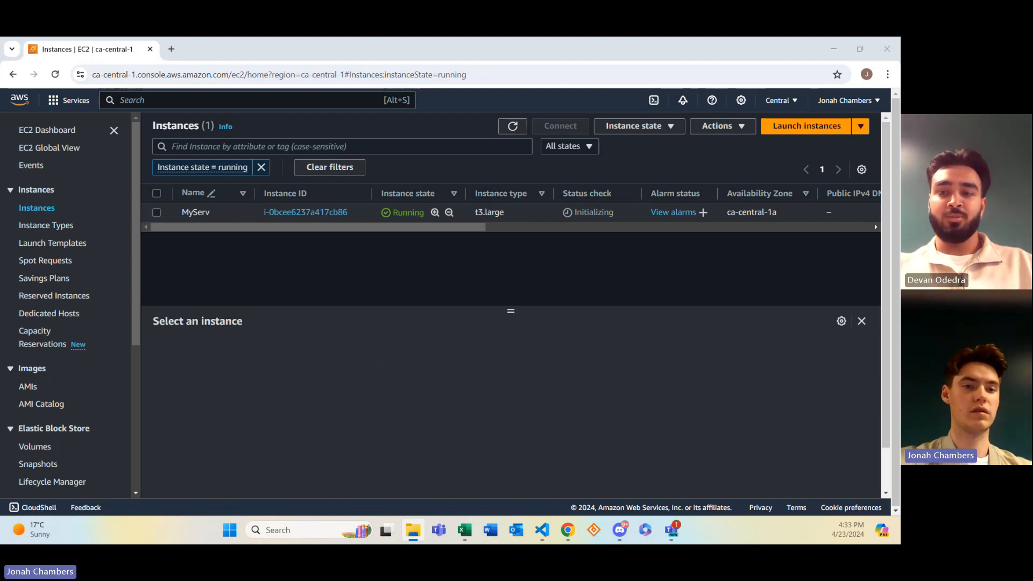
pyautogui.moveTo(900, 53); pyautogui.dragTo(447, 202)
# Maximize File Explorer and open Year 2's Demo folder showing main.tf, terraform.tfstate and the private key
pyautogui.click(488, 195)
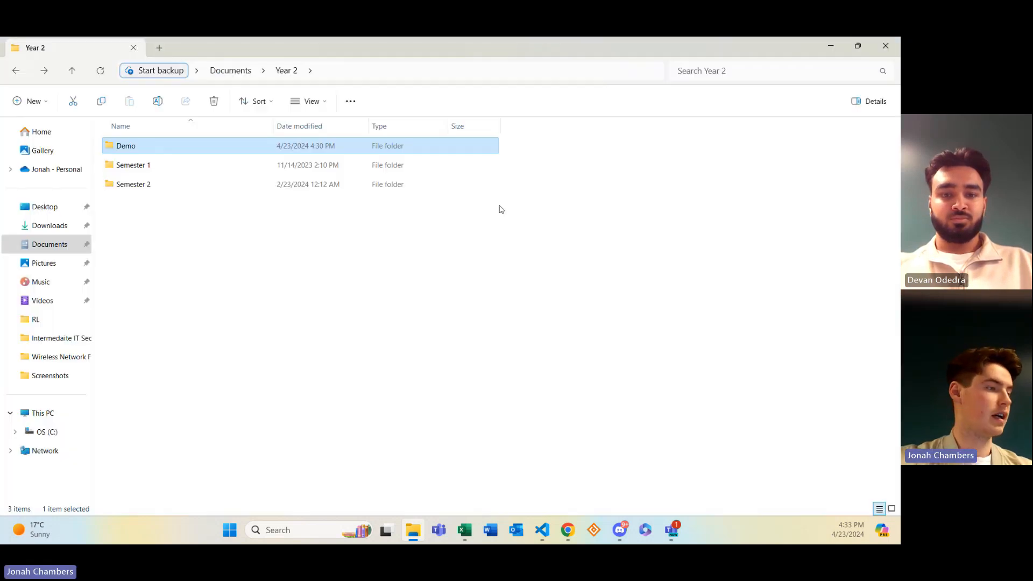
pyautogui.doubleClick(139, 146)
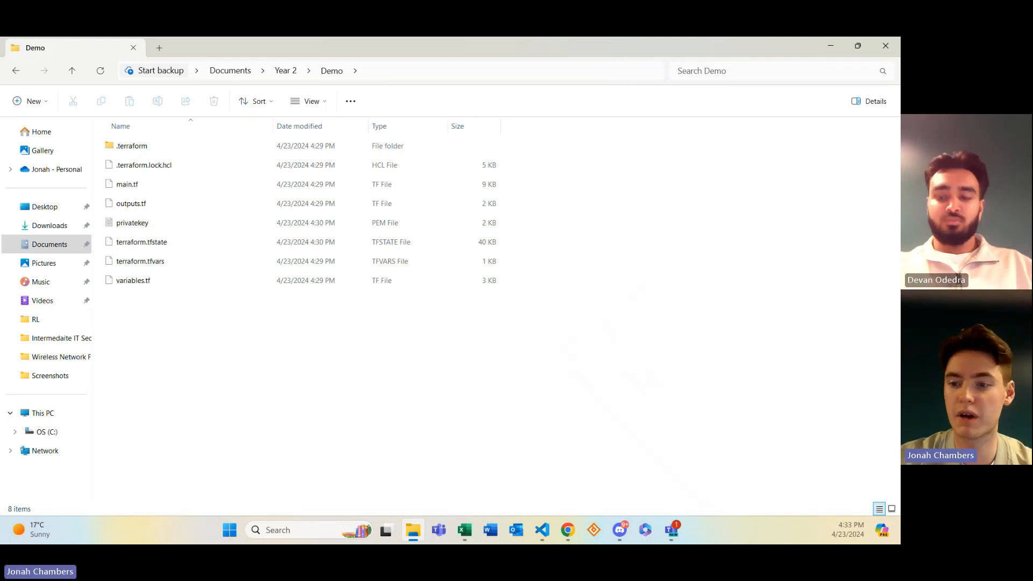
pyautogui.hotkey('alt', 'Tab')
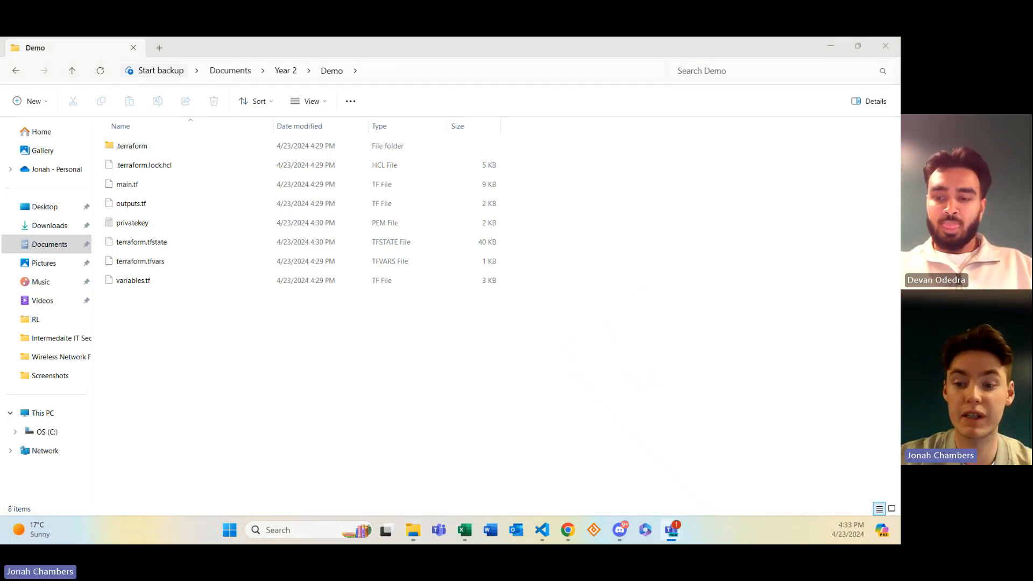